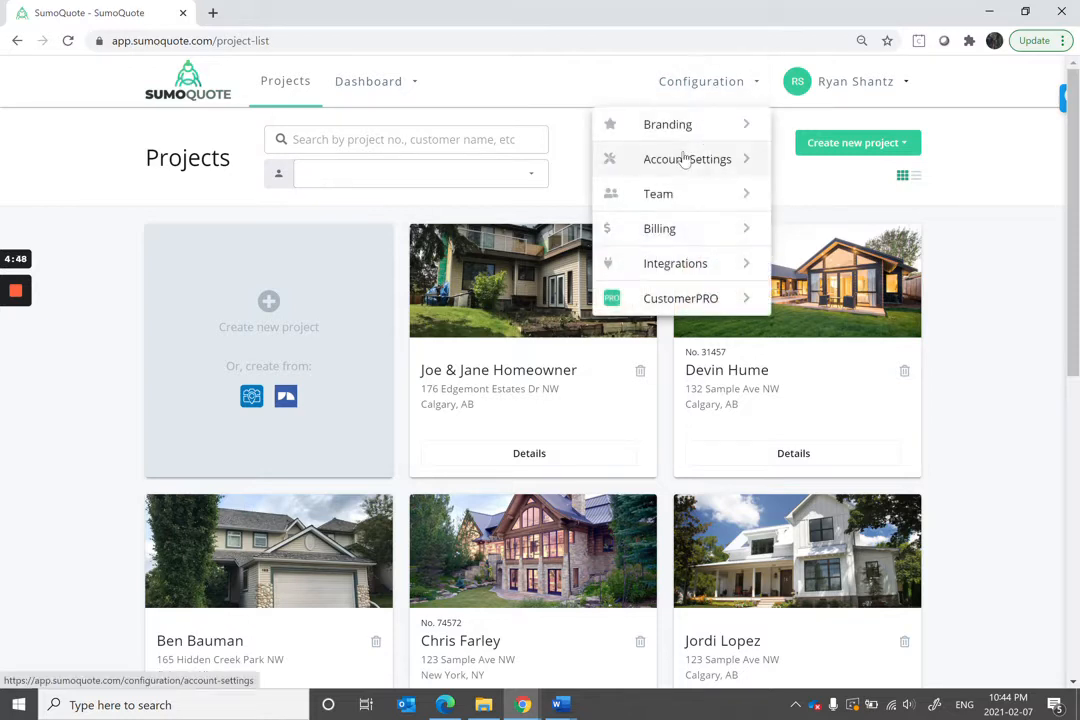
Step: Create a new report layout named "Test Layout" in the account settings
{"action": "left_click", "coordinate": [690, 159]}
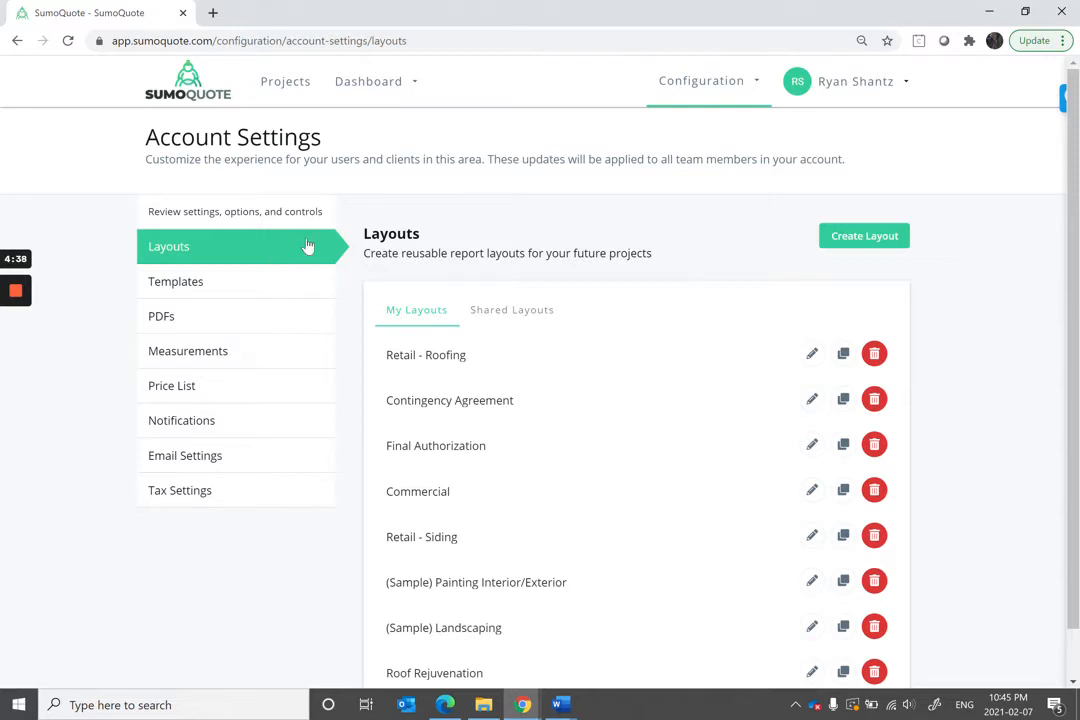
{"action": "left_click", "coordinate": [852, 238]}
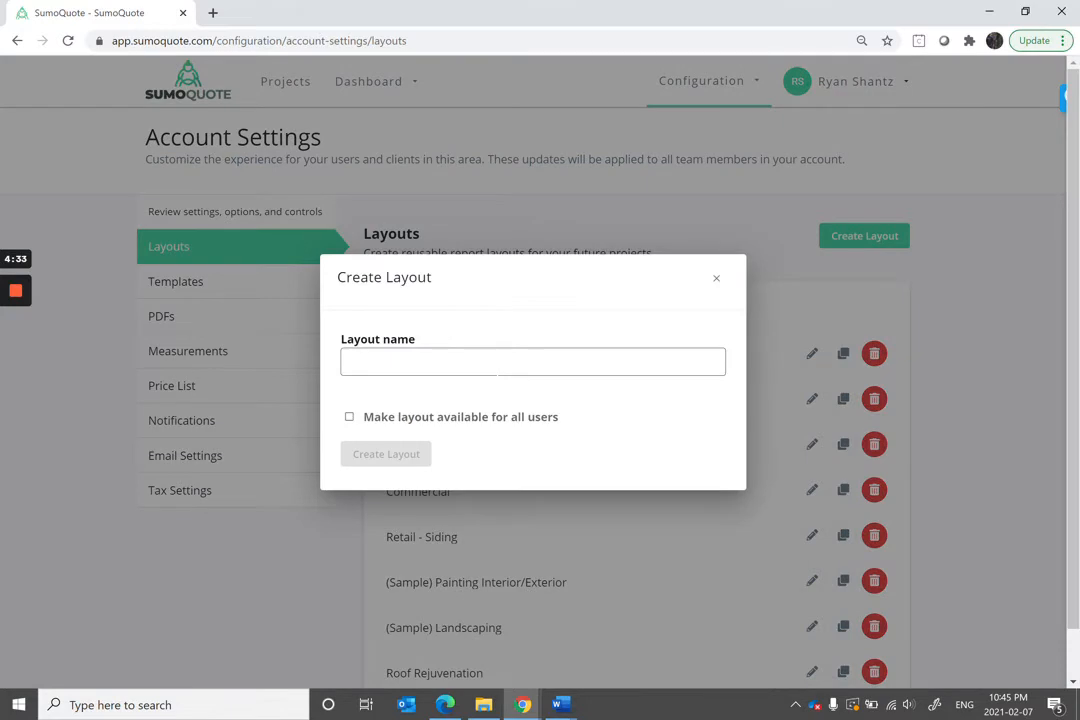
{"action": "left_click", "coordinate": [498, 370]}
{"action": "type", "text": "Test "}
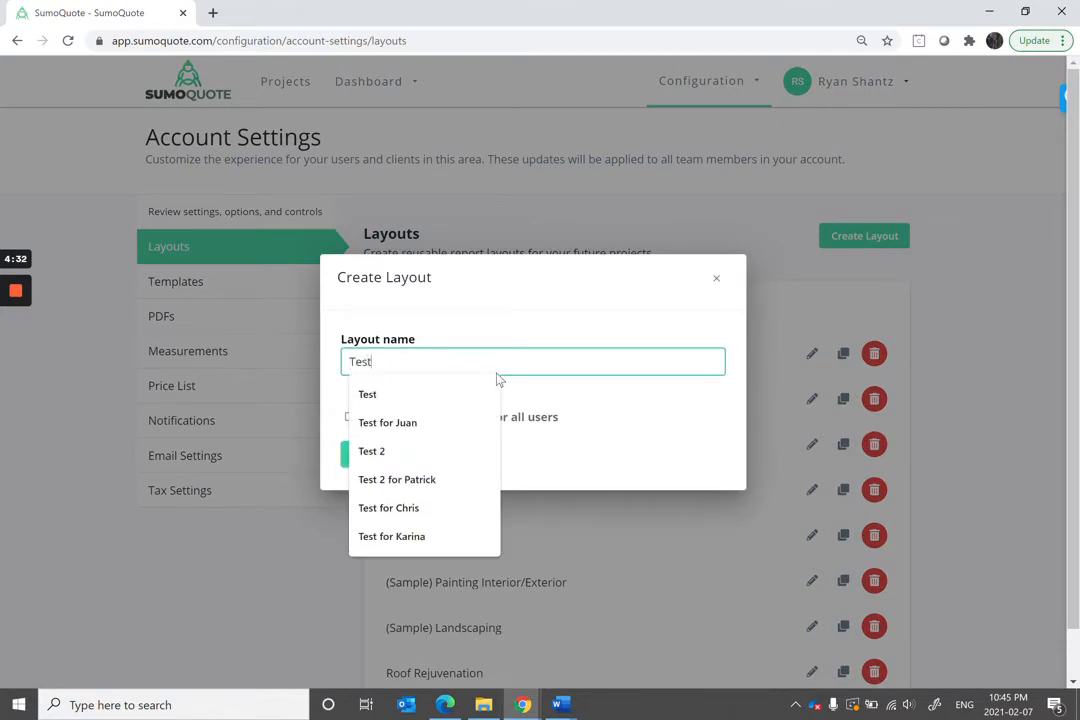
{"action": "type", "text": "Layou"}
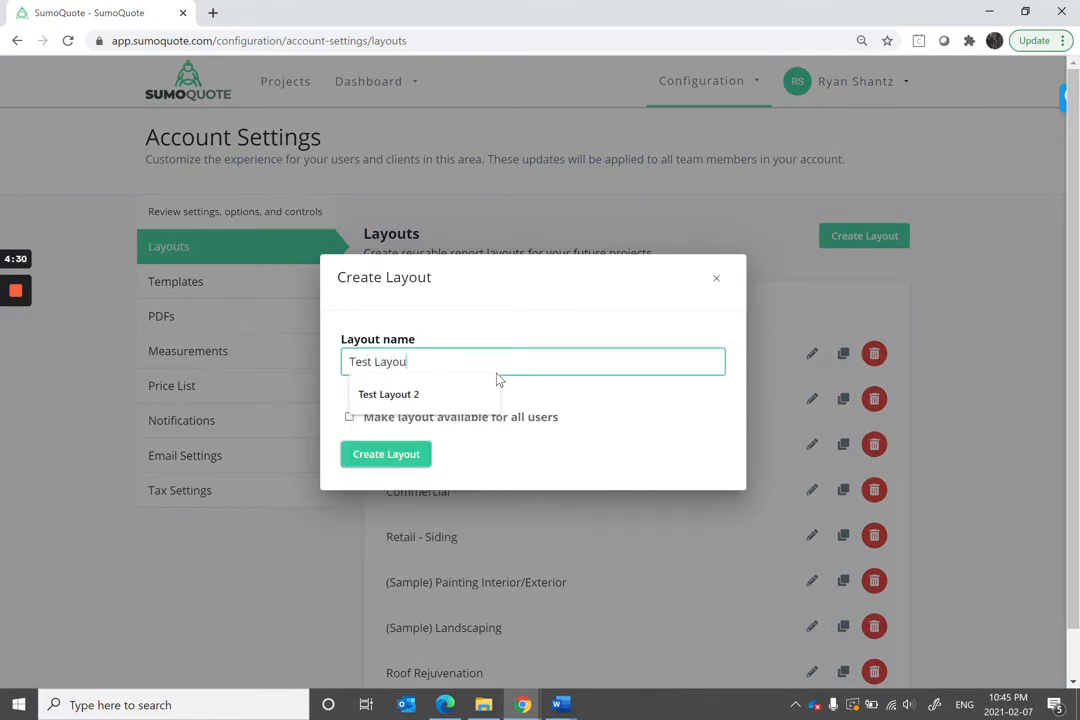
{"action": "type", "text": "t"}
{"action": "left_click", "coordinate": [560, 403]}
{"action": "left_click", "coordinate": [349, 416]}
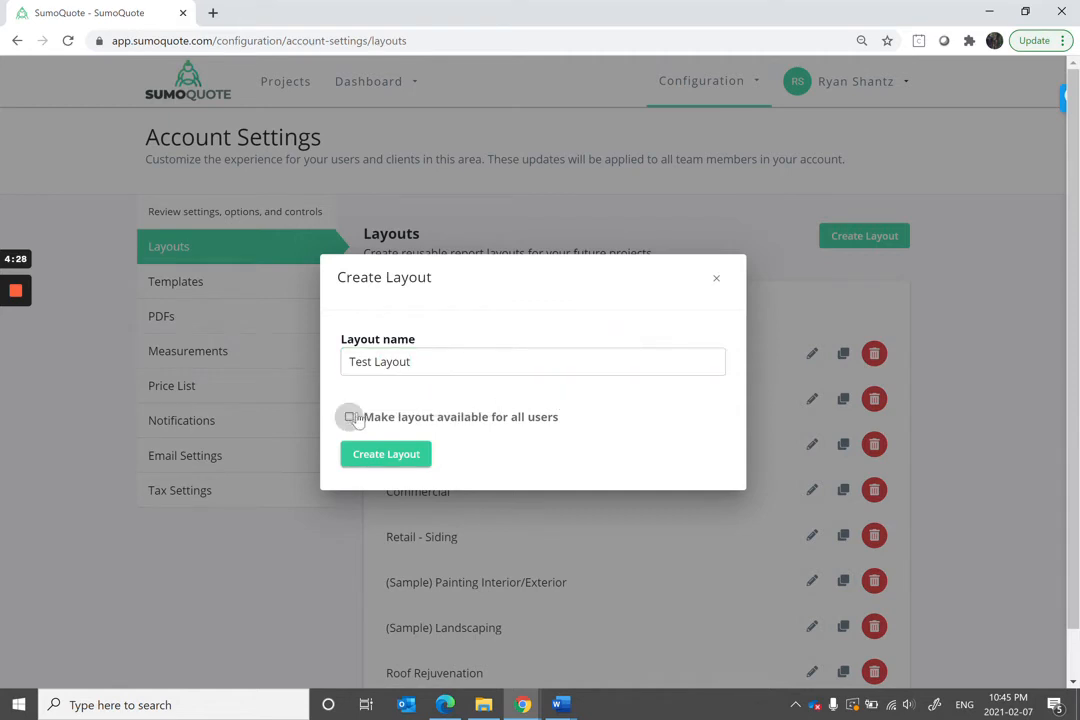
{"action": "left_click", "coordinate": [387, 456]}
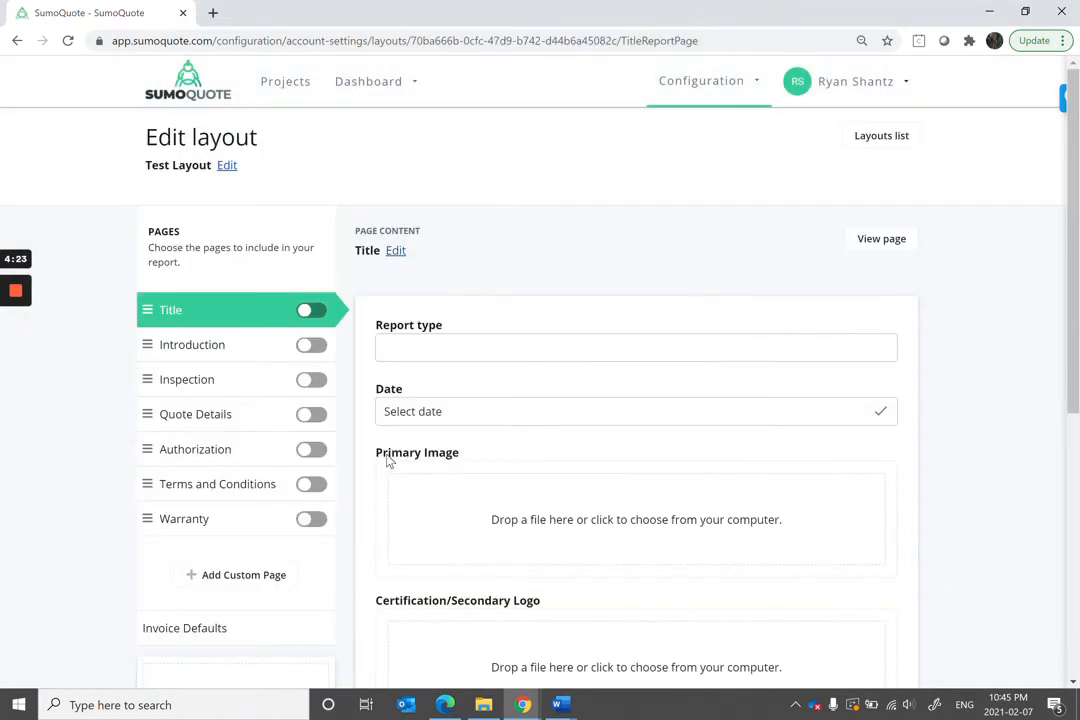
Step: Set the Title page's report type to "Quote" and include the page in the layout
{"action": "left_click", "coordinate": [415, 347]}
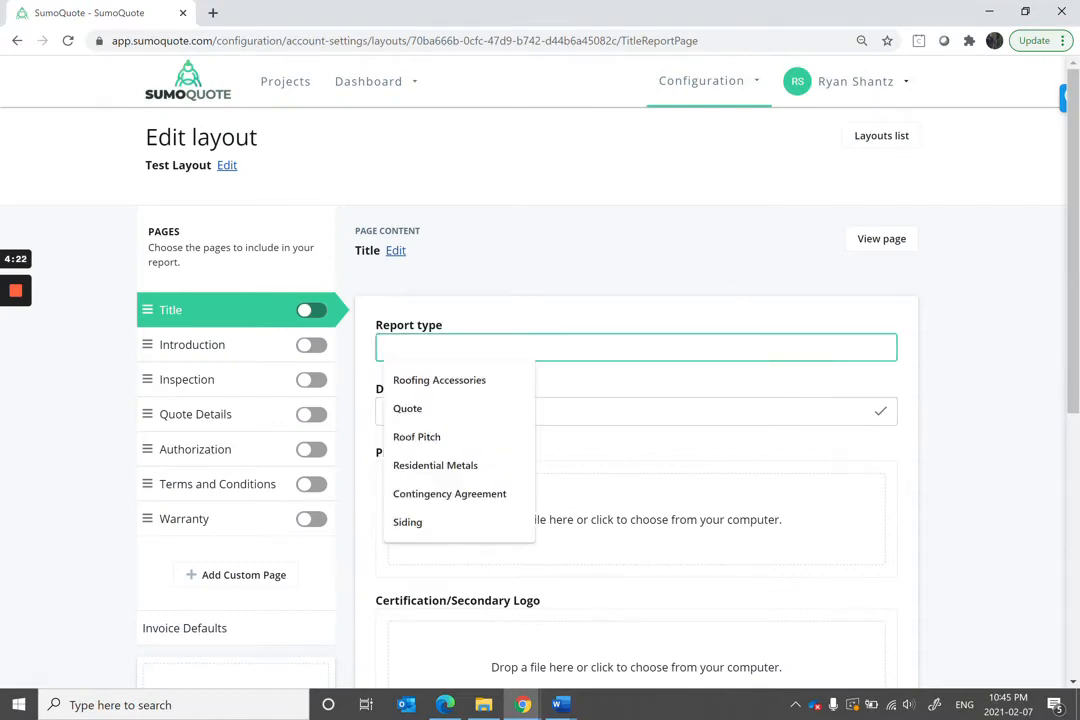
{"action": "type", "text": "Quo"}
{"action": "left_click", "coordinate": [311, 310]}
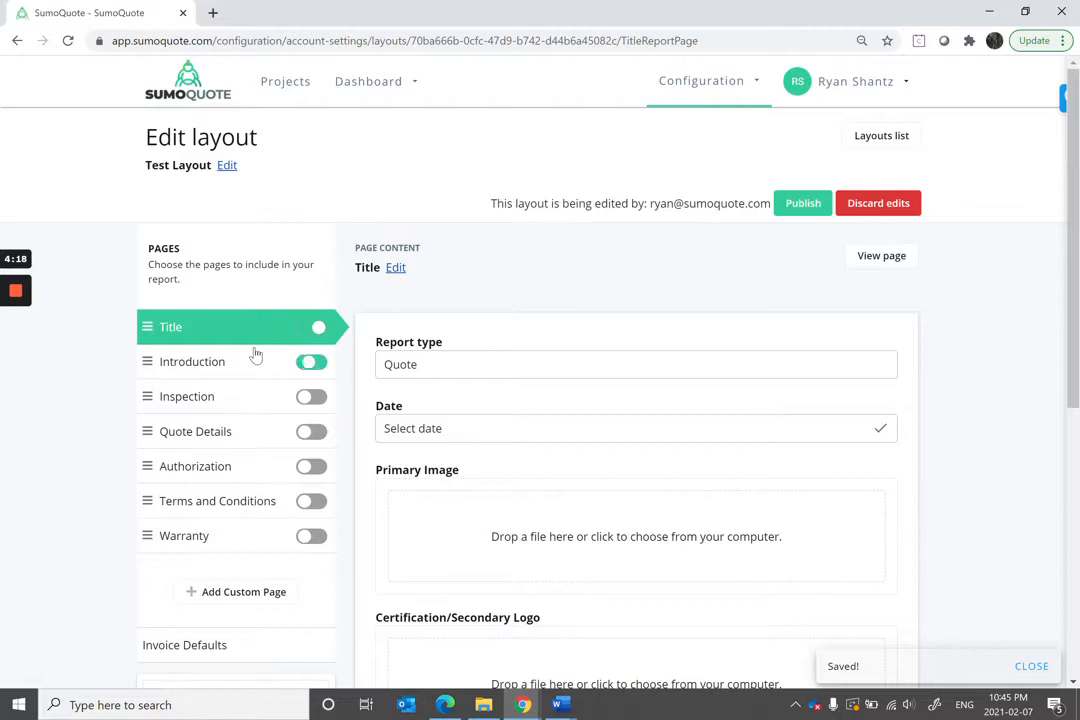
Step: Fill the Introduction page with the saved Retail template and view the tokens available for insertion
{"action": "left_click", "coordinate": [256, 358]}
{"action": "left_click", "coordinate": [570, 305]}
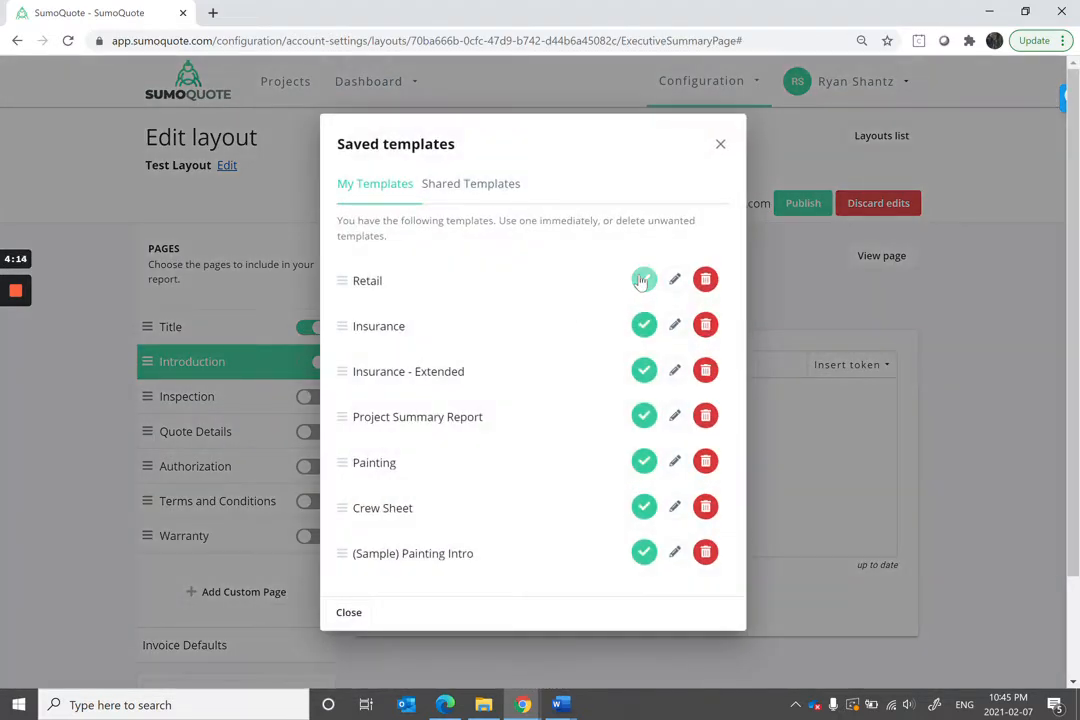
{"action": "left_click", "coordinate": [643, 280]}
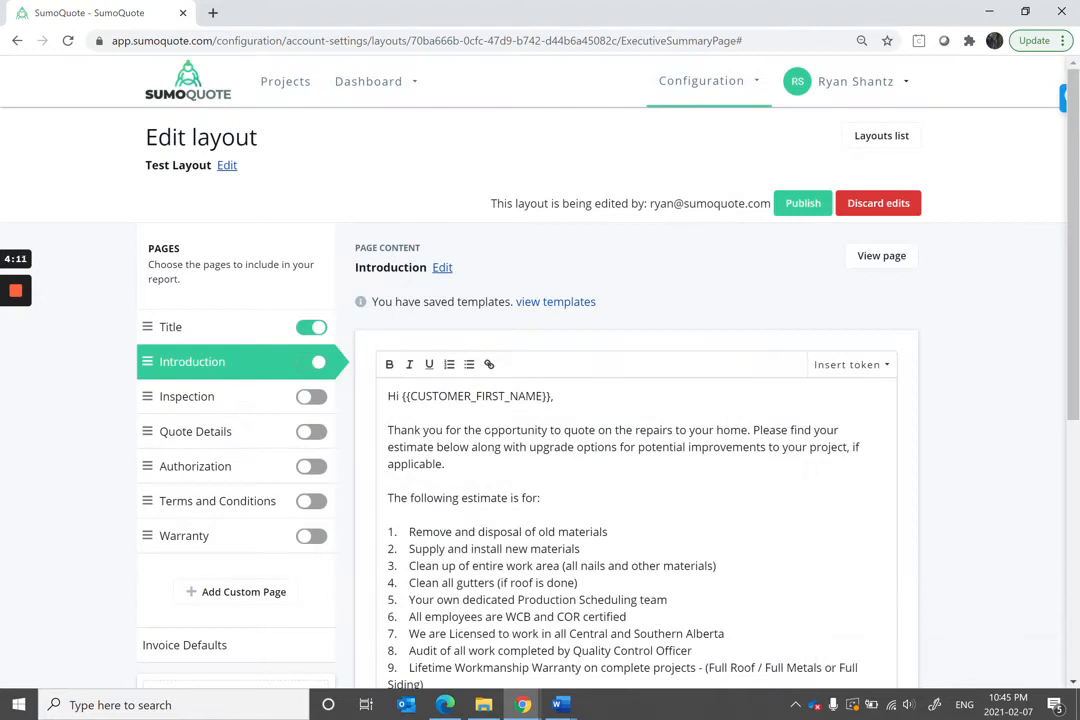
{"action": "scroll", "coordinate": [620, 400], "scroll_direction": "down", "scroll_amount": 3}
{"action": "scroll", "coordinate": [771, 338], "scroll_direction": "up", "scroll_amount": 3}
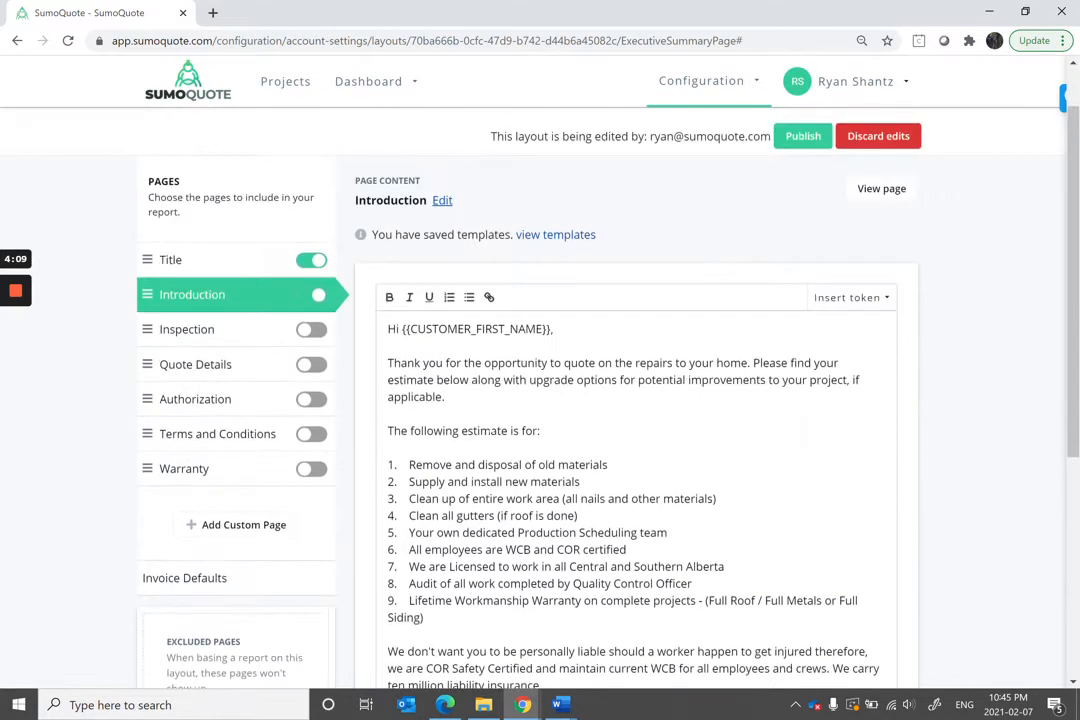
{"action": "left_click", "coordinate": [867, 346]}
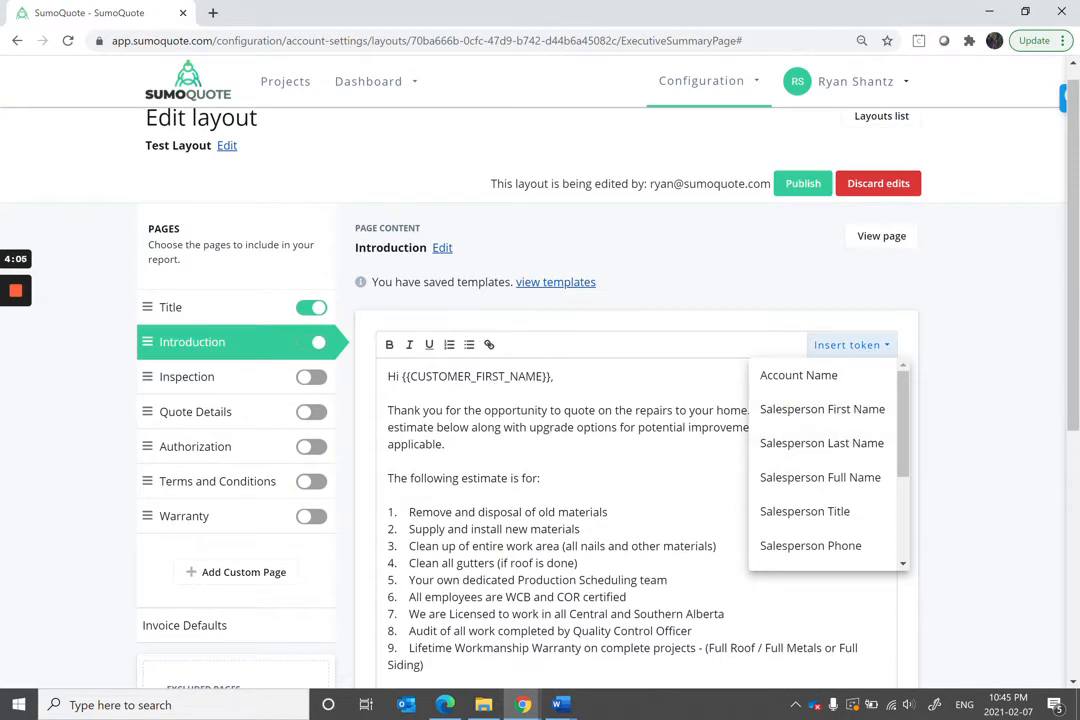
{"action": "left_click", "coordinate": [512, 410]}
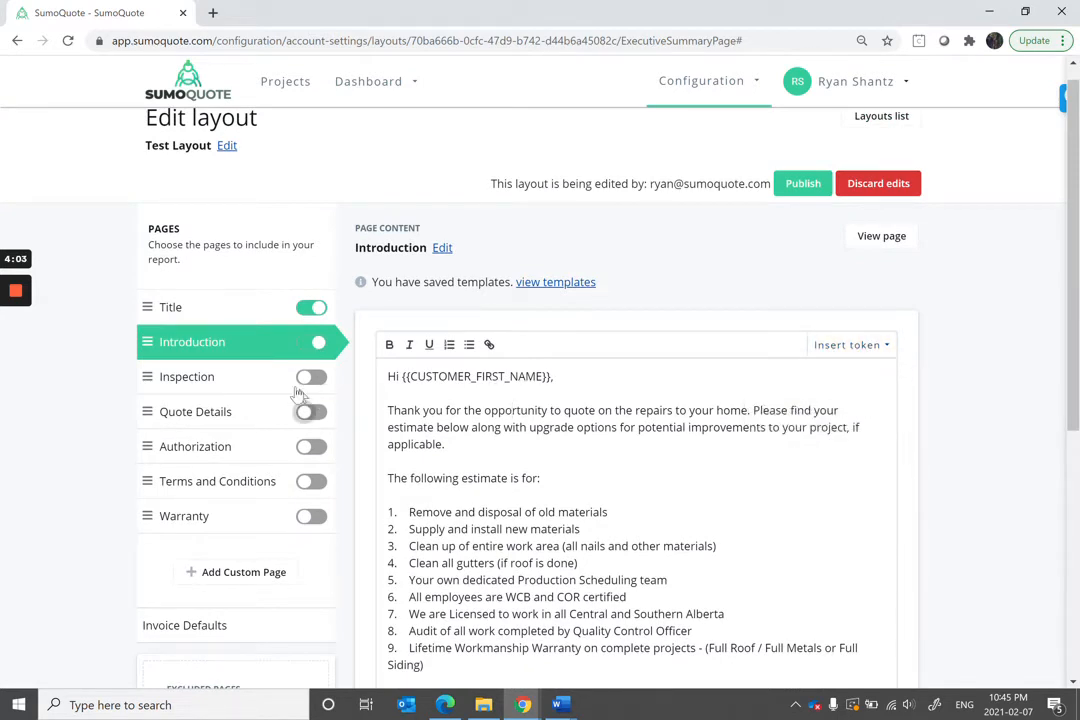
Step: Include the Quote Details page and fill it with the saved Roofing template
{"action": "left_click", "coordinate": [251, 418]}
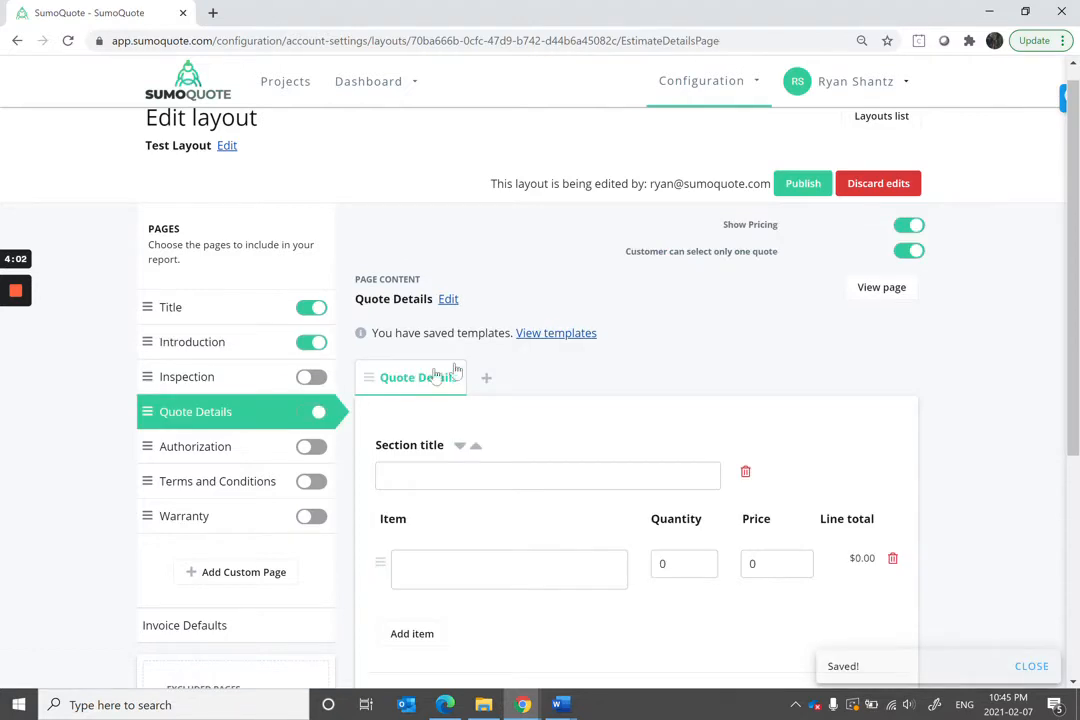
{"action": "left_click", "coordinate": [538, 338]}
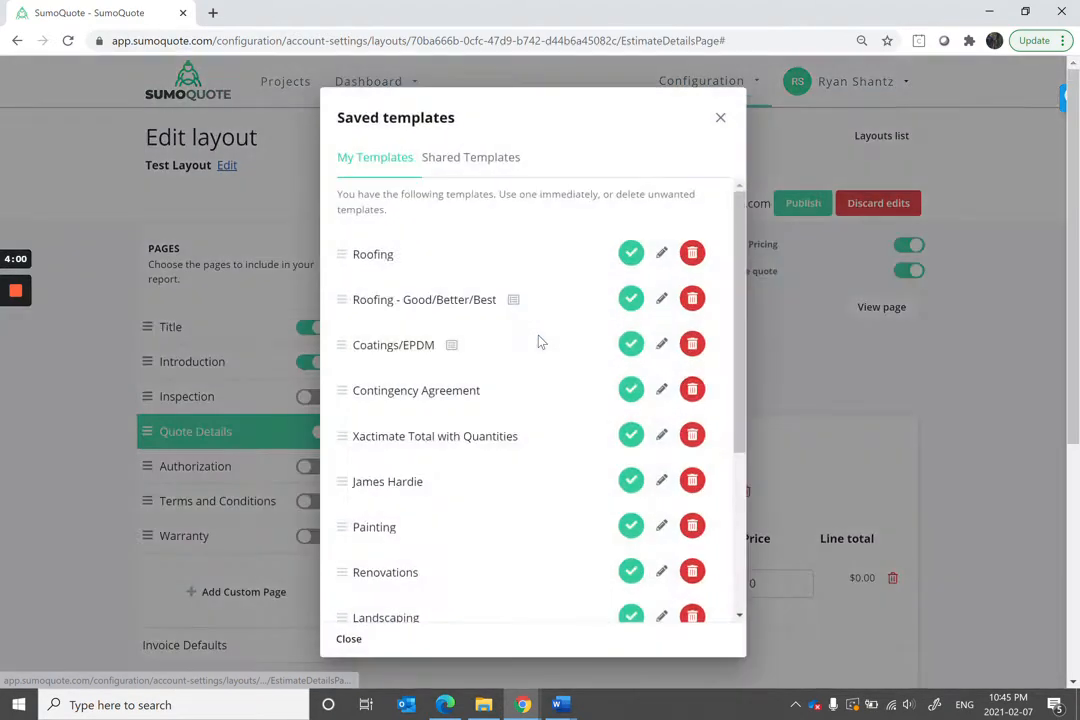
{"action": "left_click", "coordinate": [631, 254]}
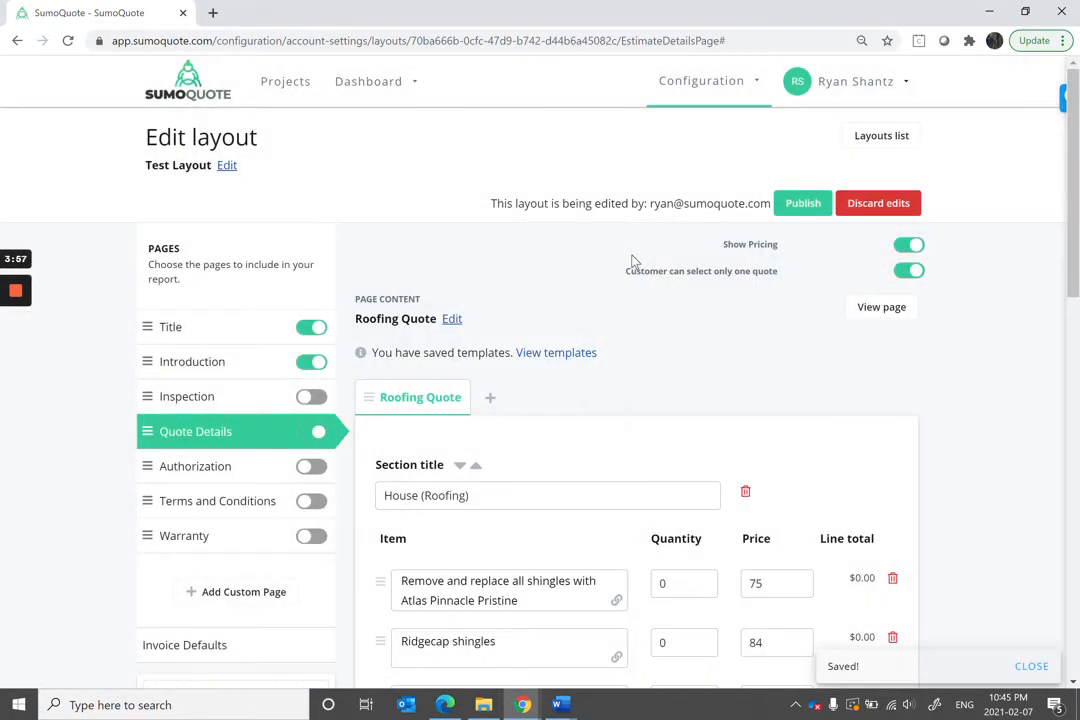
Step: Include the Authorization page and fill it with the first saved template
{"action": "left_click", "coordinate": [230, 471]}
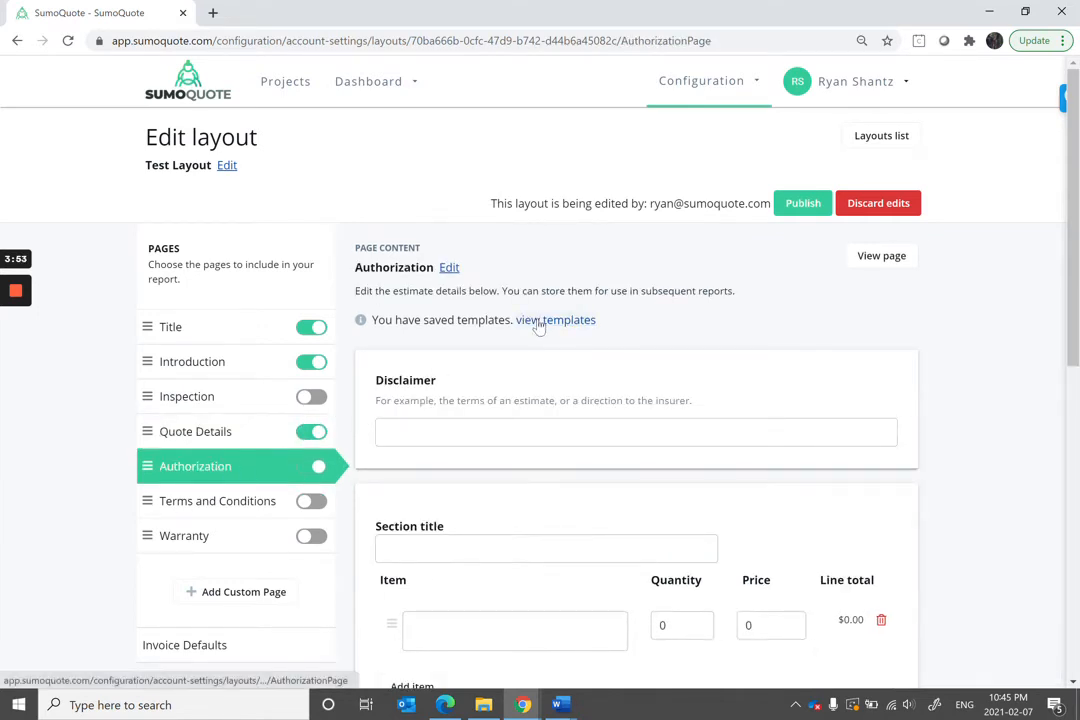
{"action": "left_click", "coordinate": [540, 322]}
{"action": "left_click", "coordinate": [628, 254]}
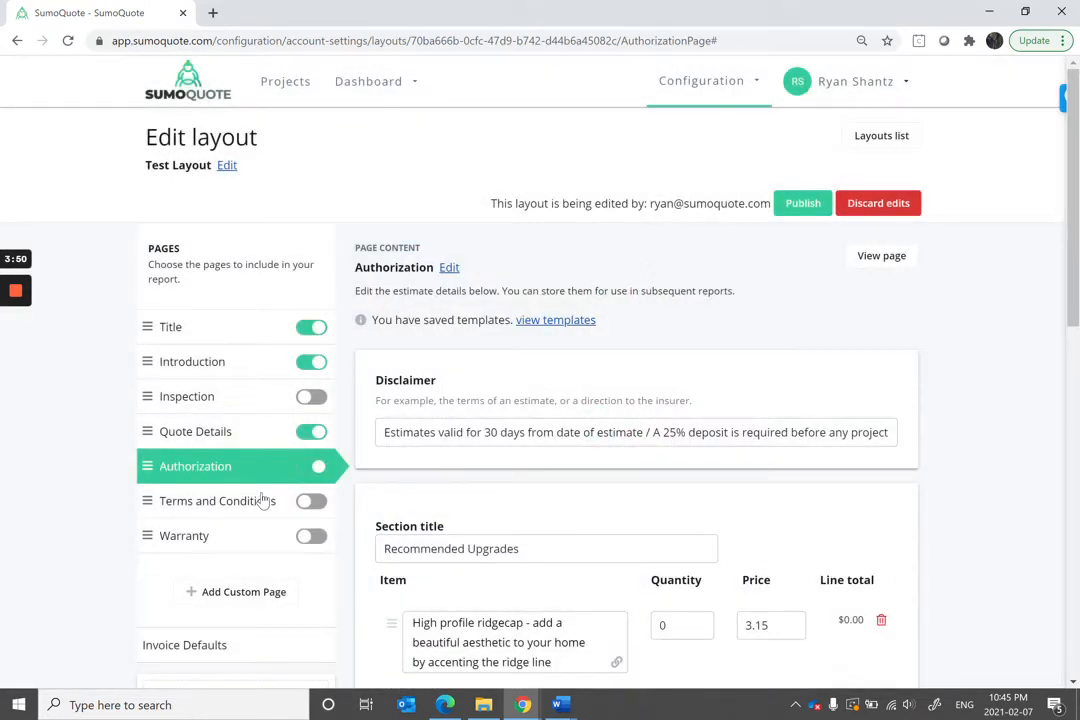
Step: Paste the contract cancellation text into the Terms and Conditions page and move the Warranty page to the excluded pages
{"action": "left_click", "coordinate": [262, 501]}
{"action": "left_click", "coordinate": [387, 607]}
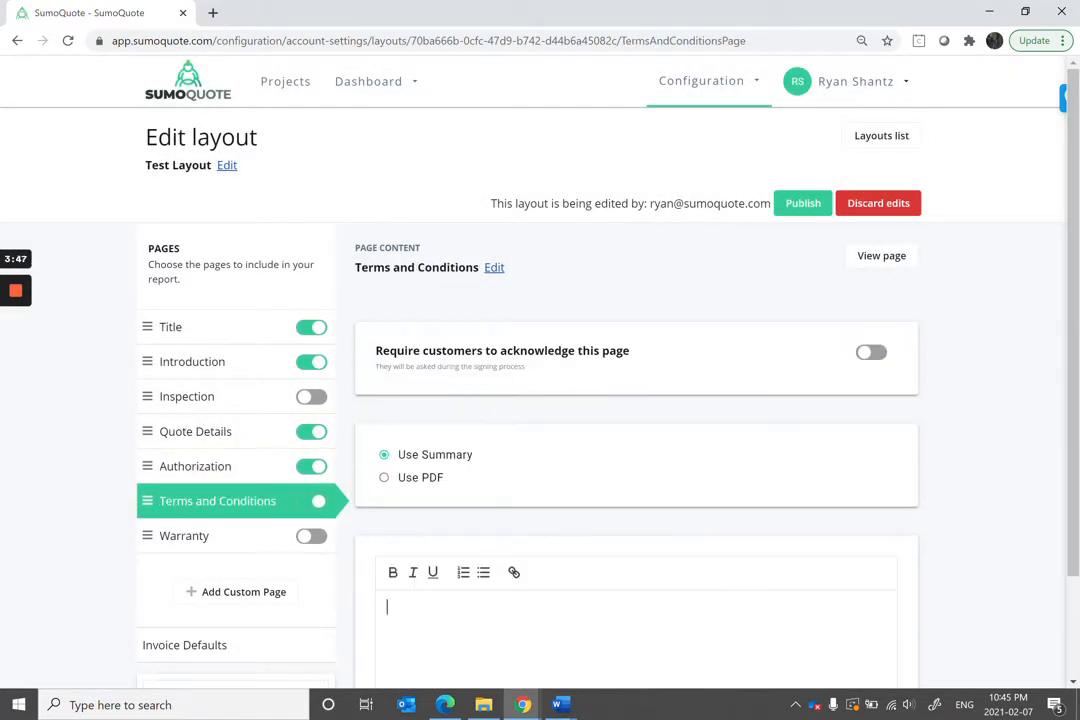
{"action": "key", "text": "ctrl+v"}
{"action": "scroll", "coordinate": [465, 436], "scroll_direction": "down", "scroll_amount": 2}
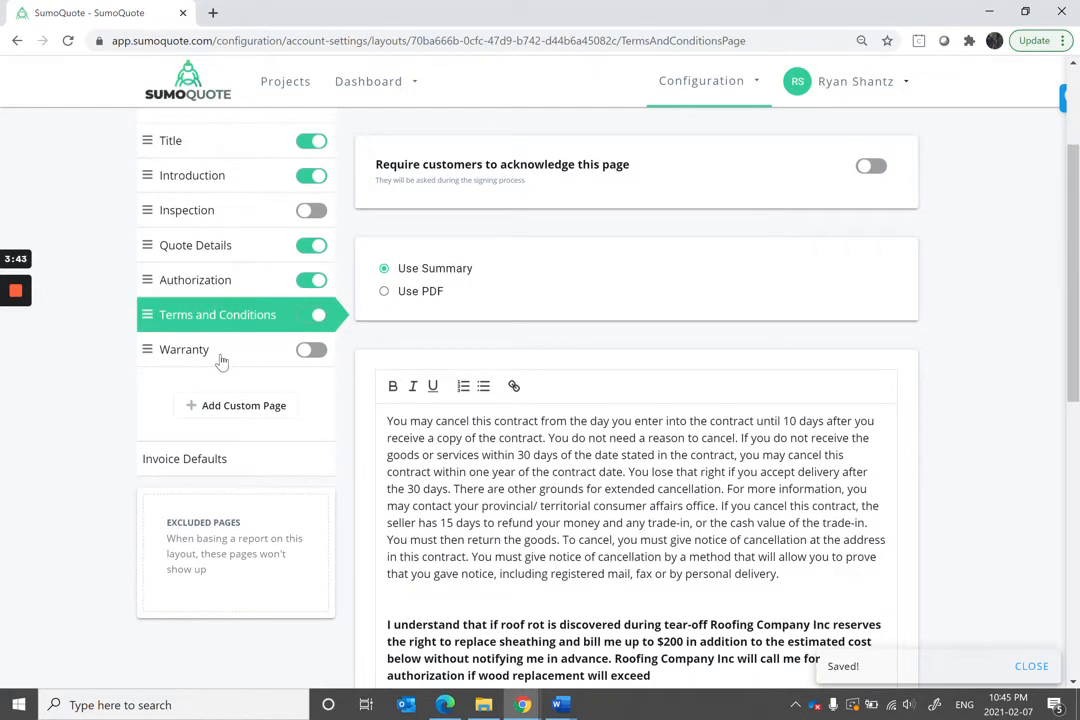
{"action": "left_click_drag", "start_coordinate": [222, 362], "coordinate": [225, 530]}
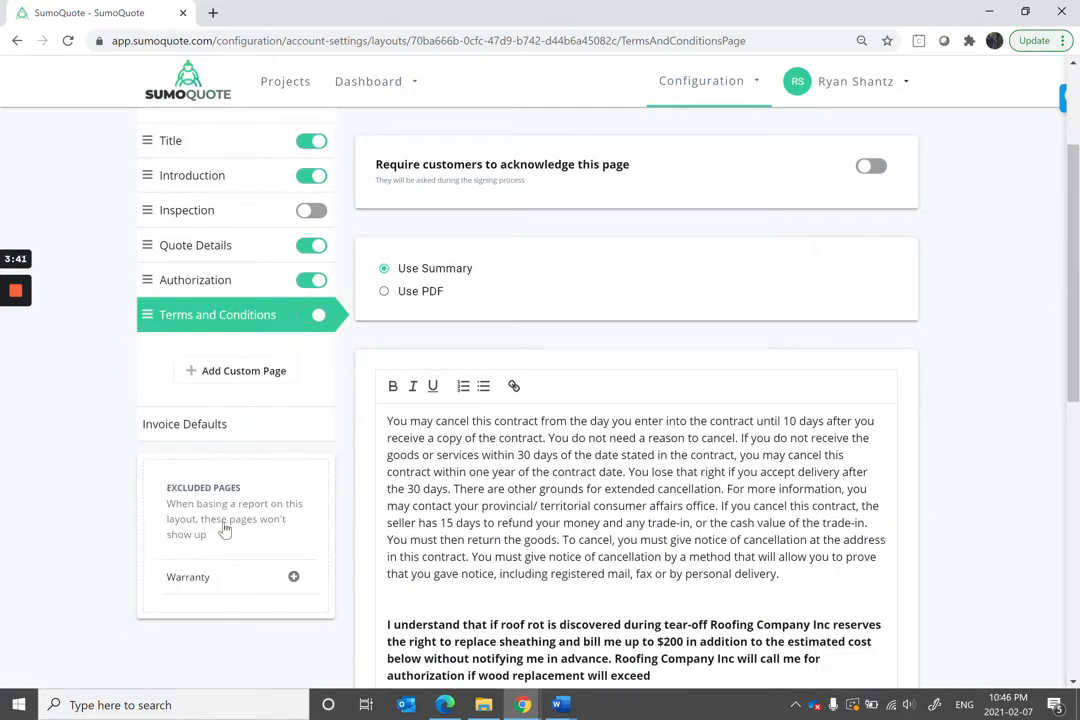
Step: Add a custom page using the Atlas Pinnacle Pristine PDF from the Roofing folder and place it before Terms and Conditions
{"action": "left_click", "coordinate": [253, 376]}
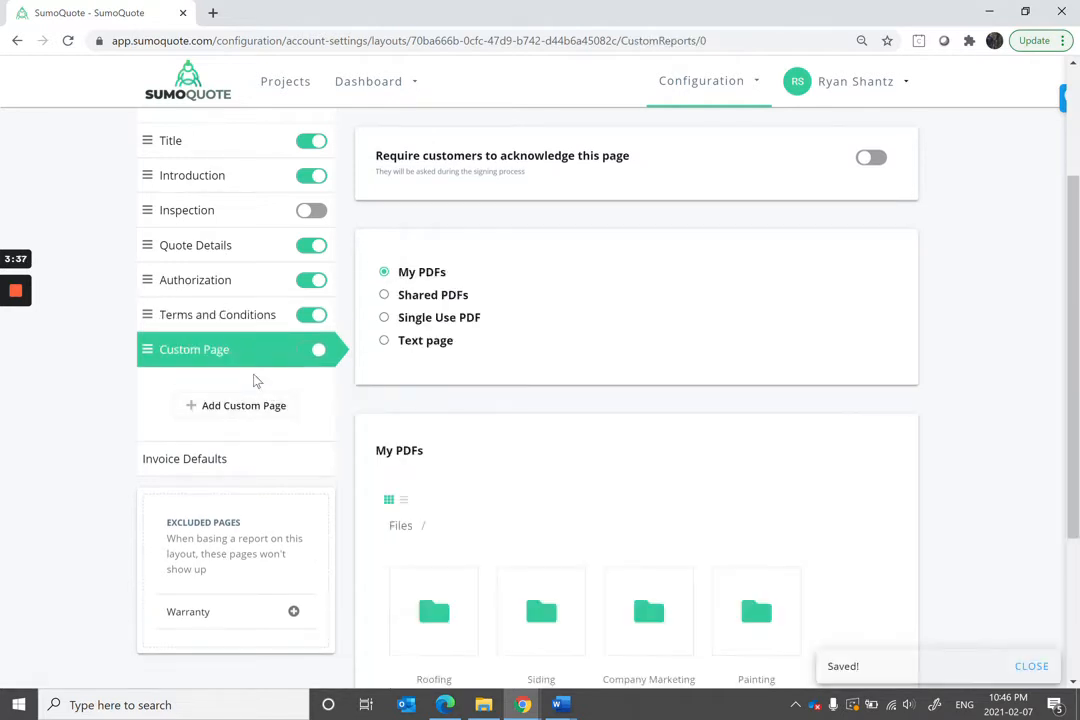
{"action": "scroll", "coordinate": [477, 410], "scroll_direction": "down", "scroll_amount": 1}
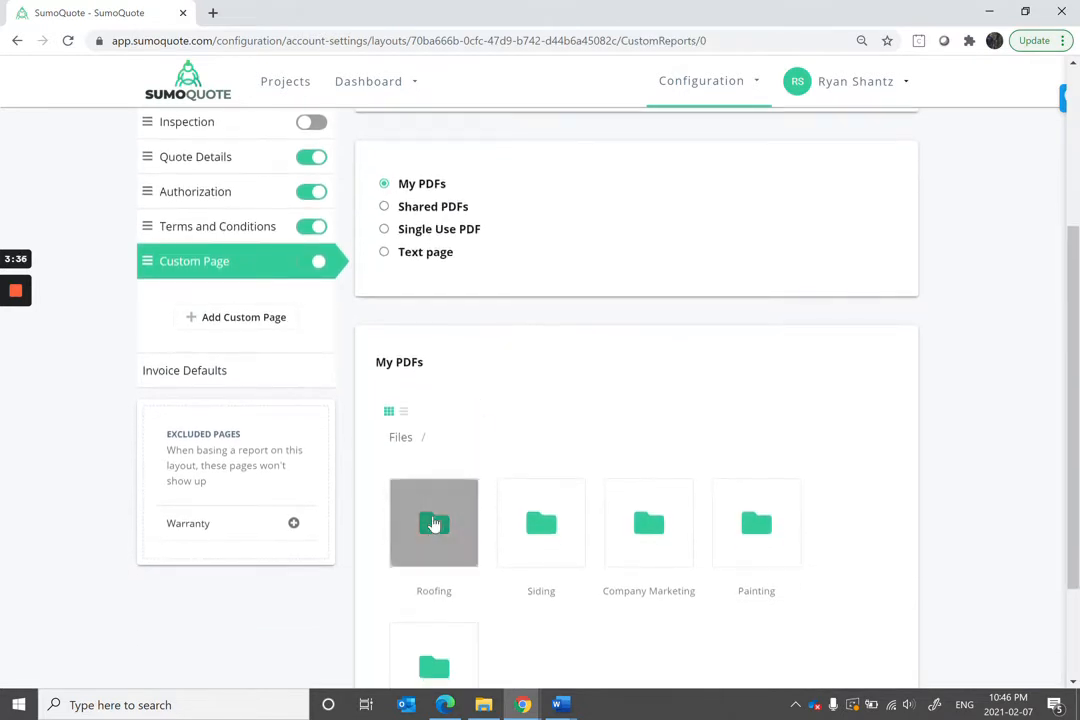
{"action": "left_click", "coordinate": [435, 524]}
{"action": "left_click", "coordinate": [640, 528]}
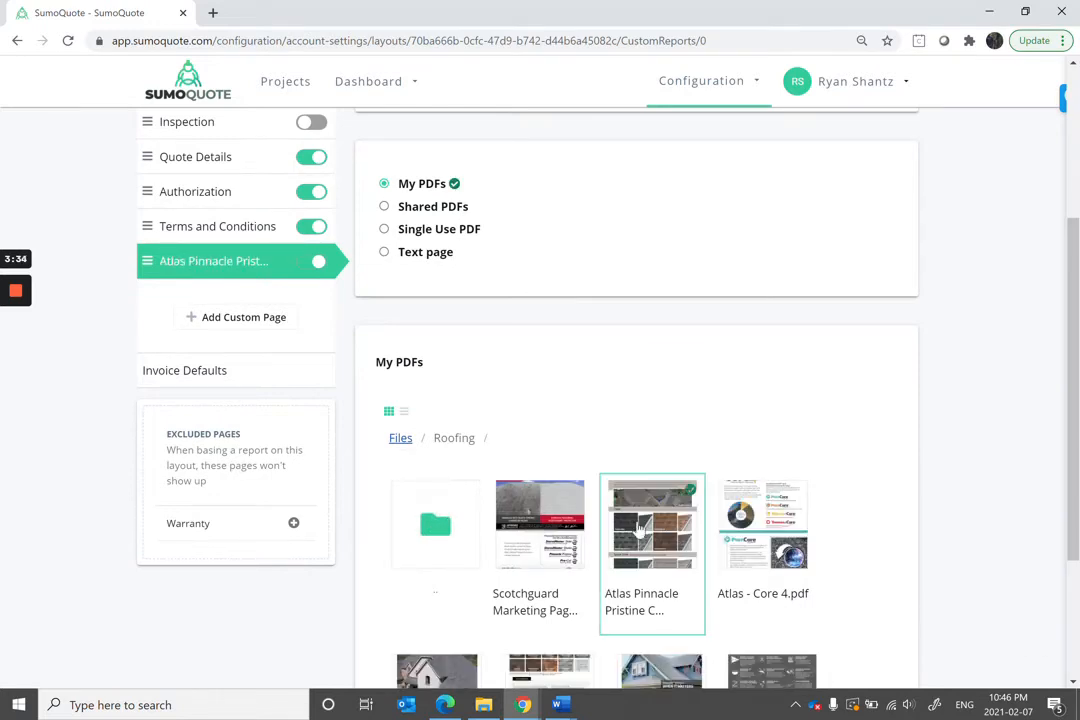
{"action": "left_click_drag", "start_coordinate": [250, 430], "coordinate": [240, 395]}
Step: Require customers to acknowledge the Terms and Conditions page
{"action": "left_click", "coordinate": [236, 421]}
{"action": "scroll", "coordinate": [620, 374], "scroll_direction": "up", "scroll_amount": 1}
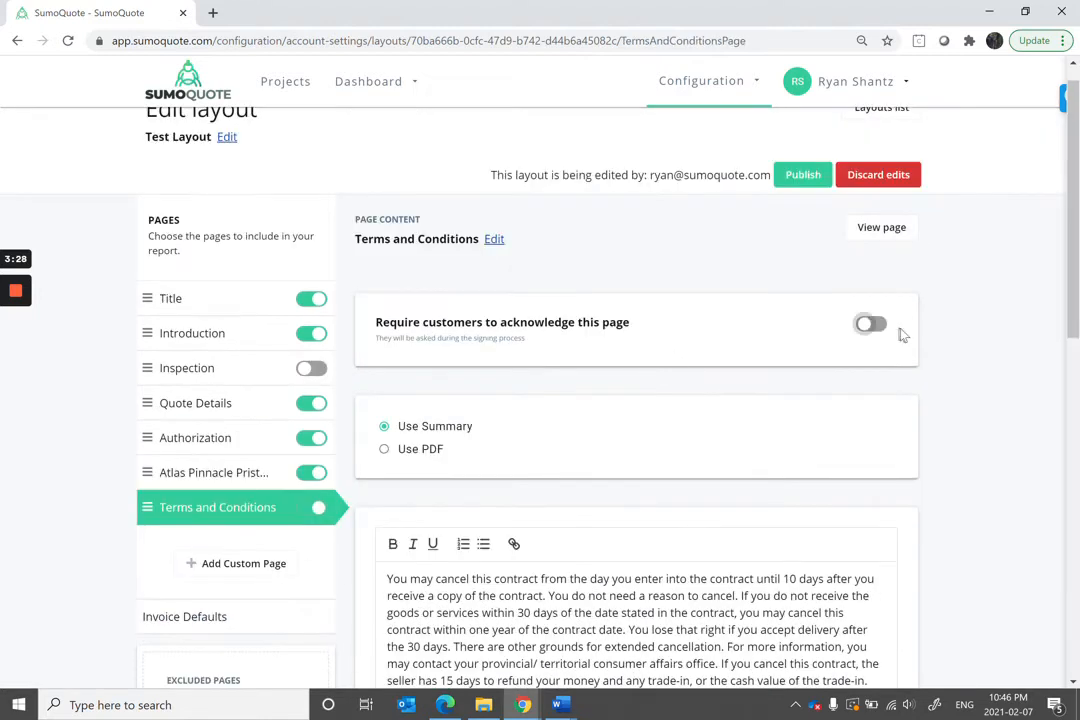
{"action": "left_click", "coordinate": [871, 324]}
Step: Publish the edits to the layout and confirm the publishing
{"action": "left_click", "coordinate": [805, 175]}
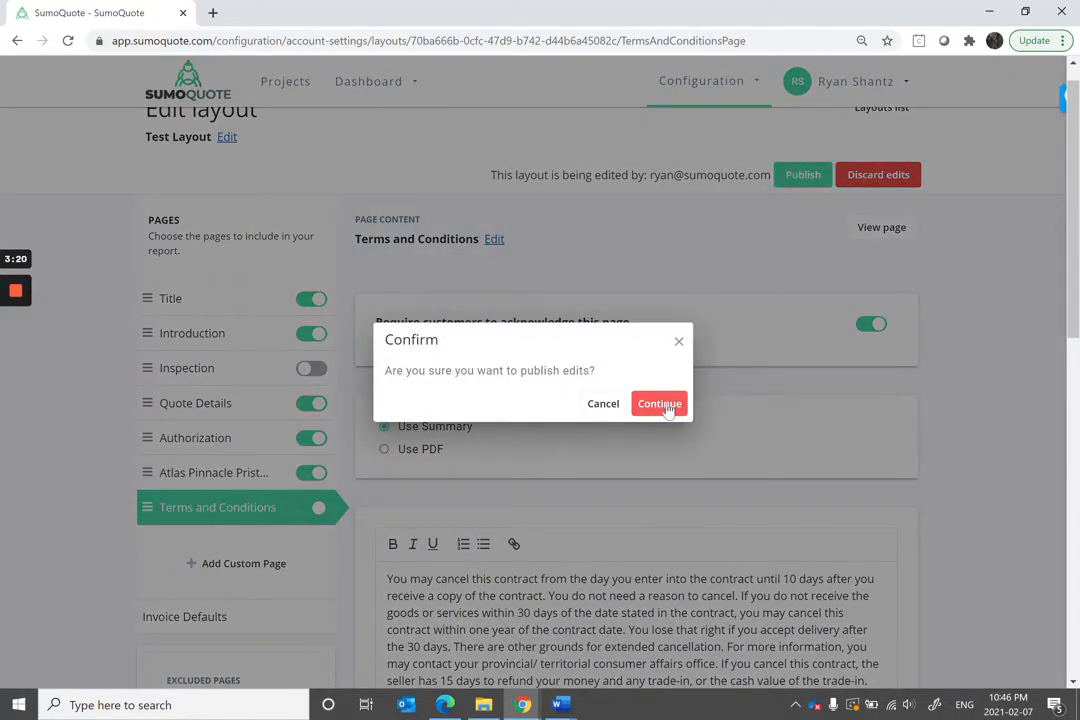
{"action": "left_click", "coordinate": [662, 405]}
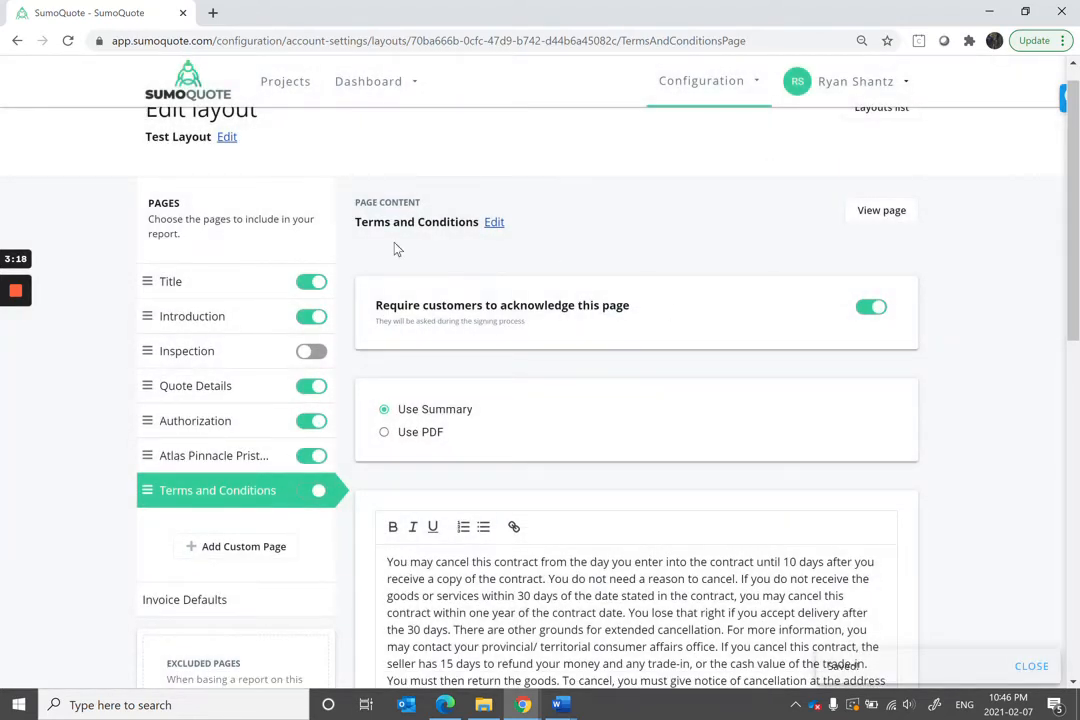
{"action": "scroll", "coordinate": [301, 218], "scroll_direction": "up", "scroll_amount": 1}
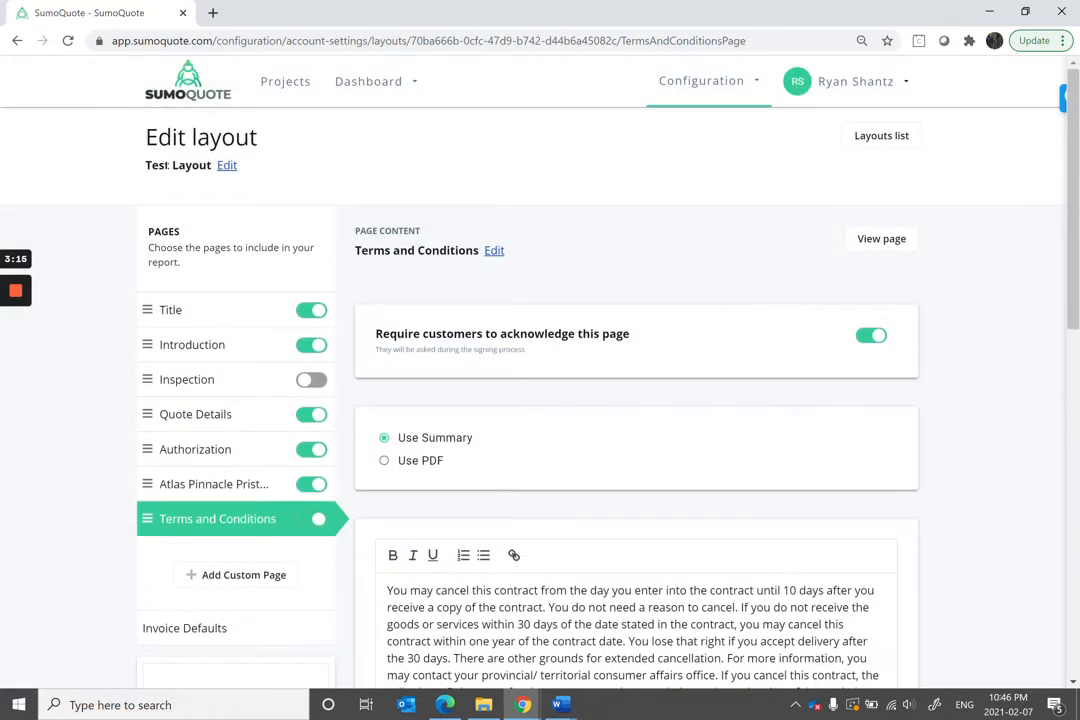
Step: Open the first project's details, review its roof measurement tokens and roofing accessories, and save the measurements
{"action": "left_click", "coordinate": [288, 84]}
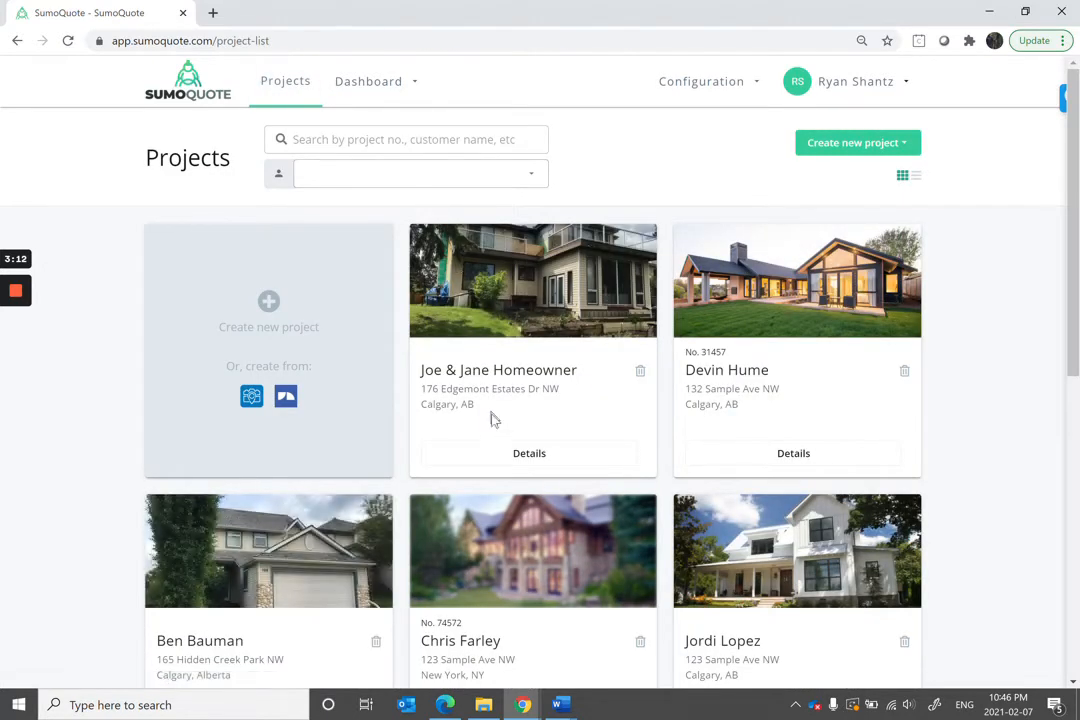
{"action": "left_click", "coordinate": [523, 453]}
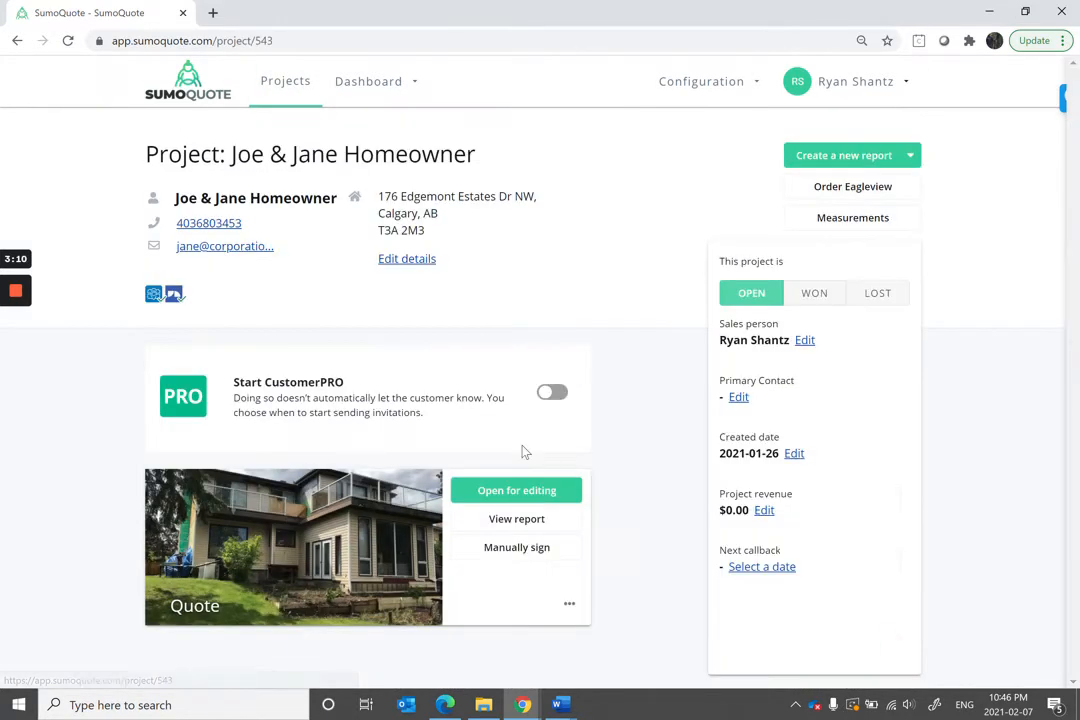
{"action": "left_click", "coordinate": [843, 218]}
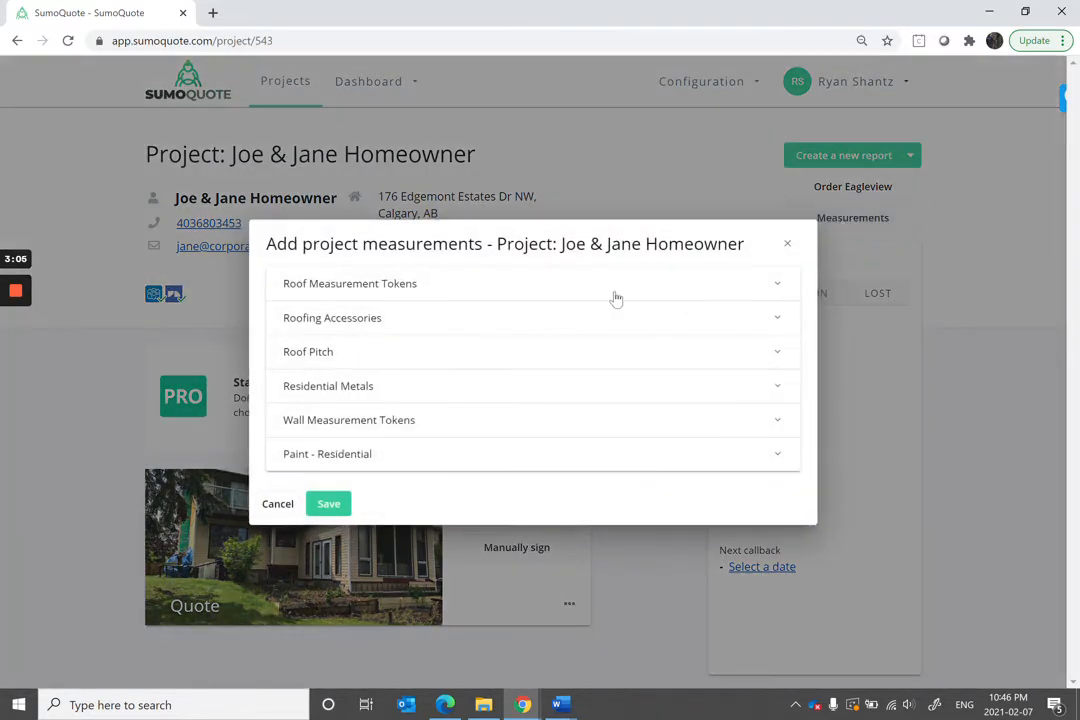
{"action": "left_click", "coordinate": [493, 297]}
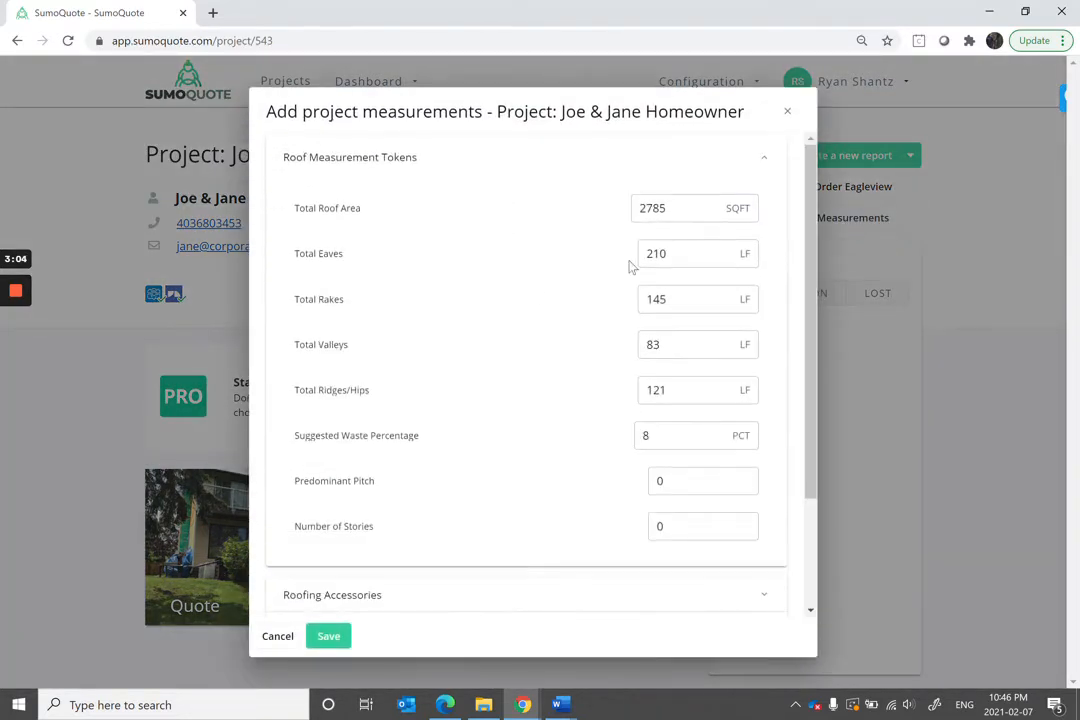
{"action": "left_click", "coordinate": [415, 162]}
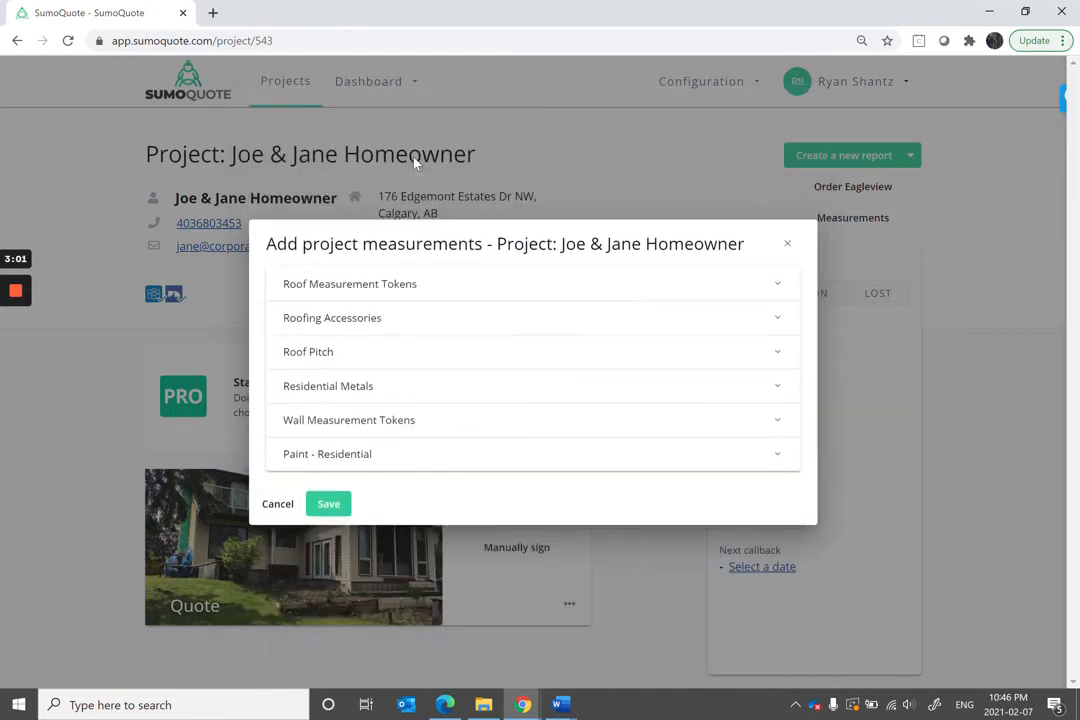
{"action": "left_click", "coordinate": [384, 319]}
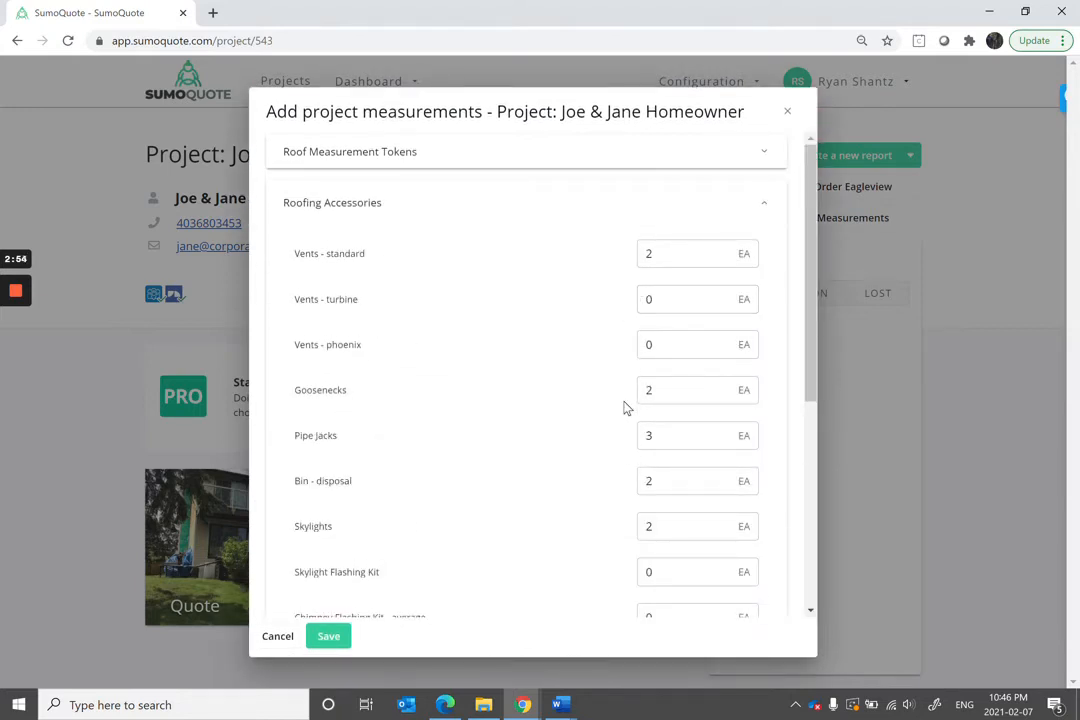
{"action": "left_click", "coordinate": [370, 205]}
{"action": "left_click", "coordinate": [329, 504]}
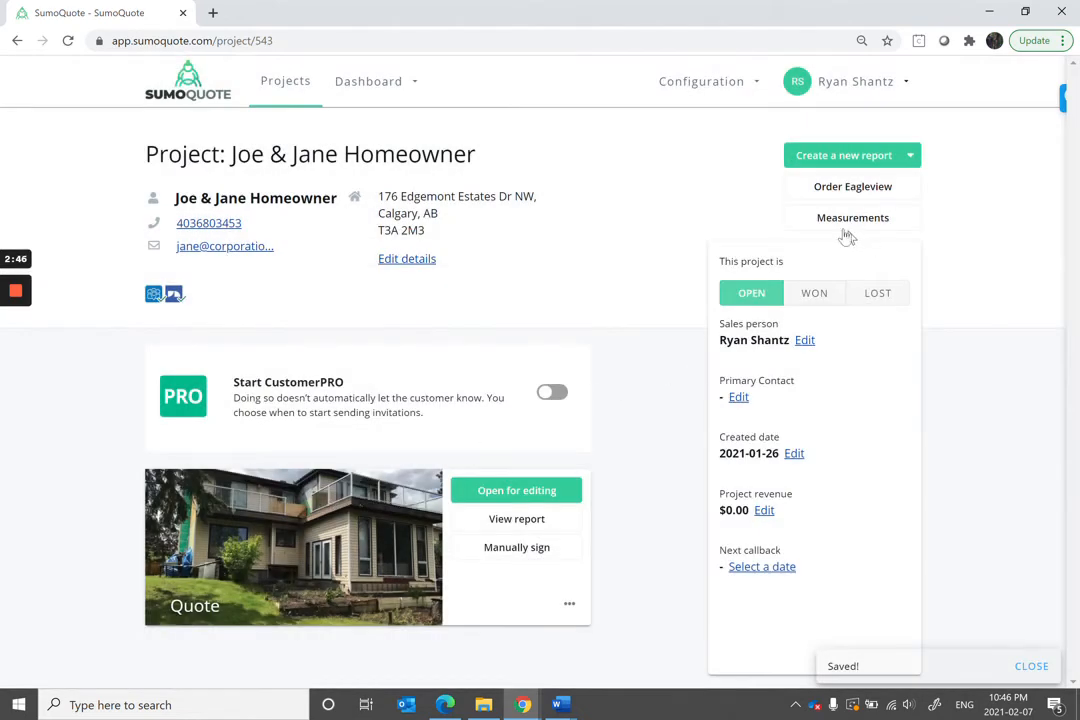
Step: Create a new report for the project using the shared layout Test Layout
{"action": "left_click", "coordinate": [911, 157]}
{"action": "left_click", "coordinate": [933, 190]}
{"action": "left_click", "coordinate": [516, 203]}
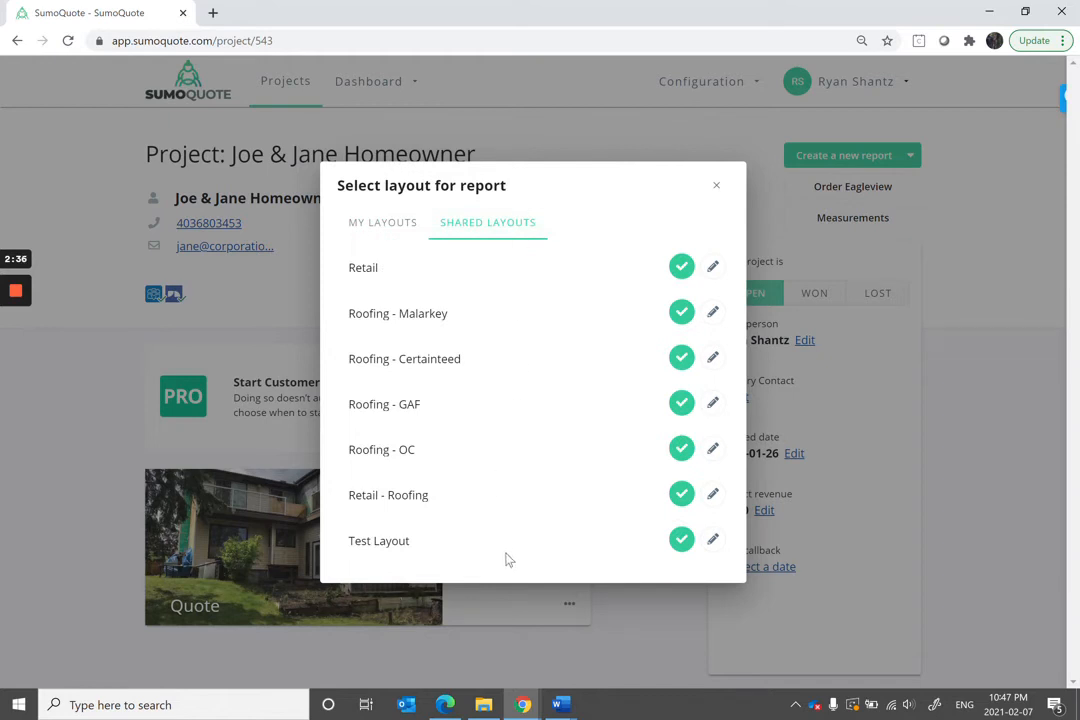
{"action": "left_click", "coordinate": [681, 541]}
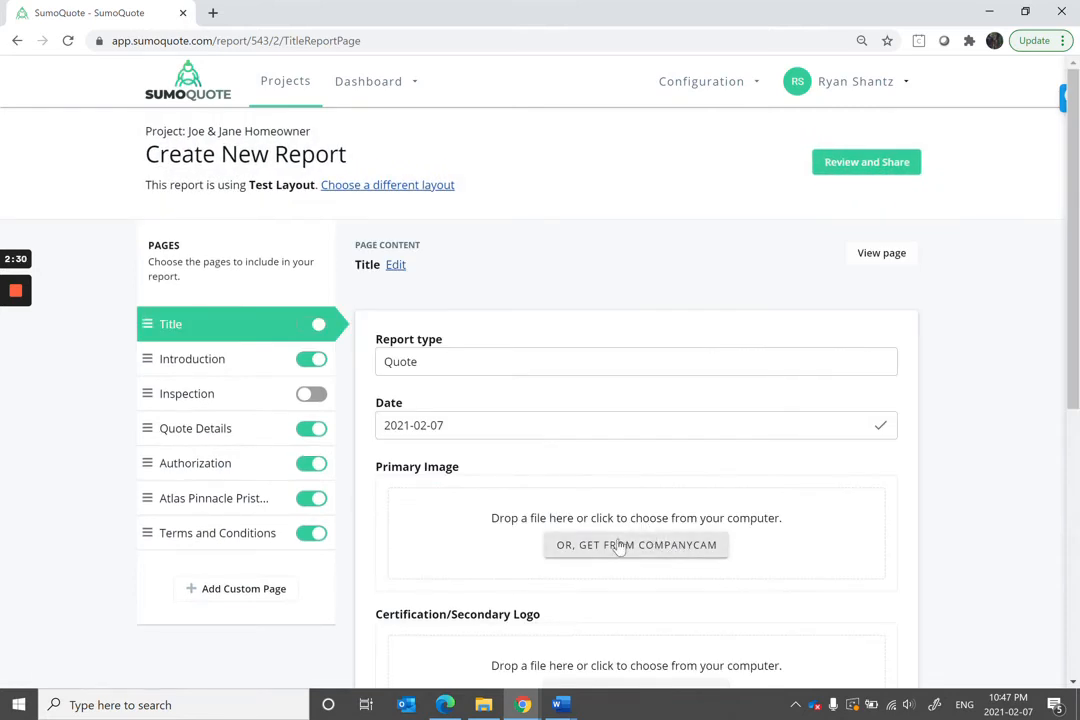
Step: Insert the first CompanyCam house photo as the title page's primary image
{"action": "left_click", "coordinate": [620, 547]}
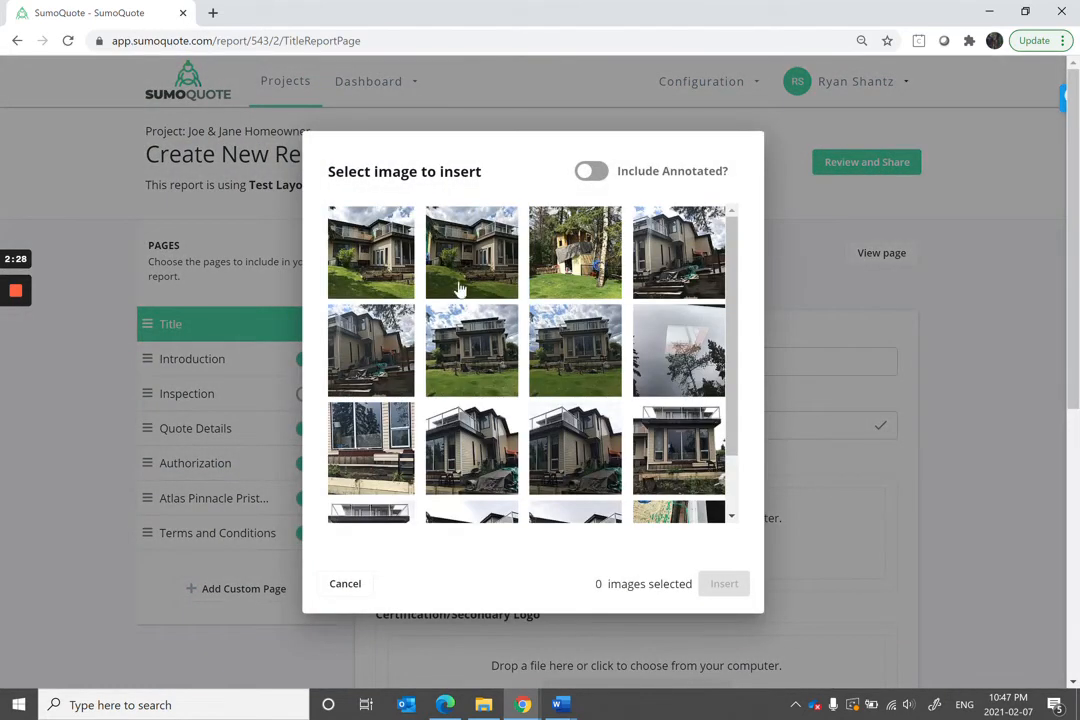
{"action": "left_click", "coordinate": [398, 250]}
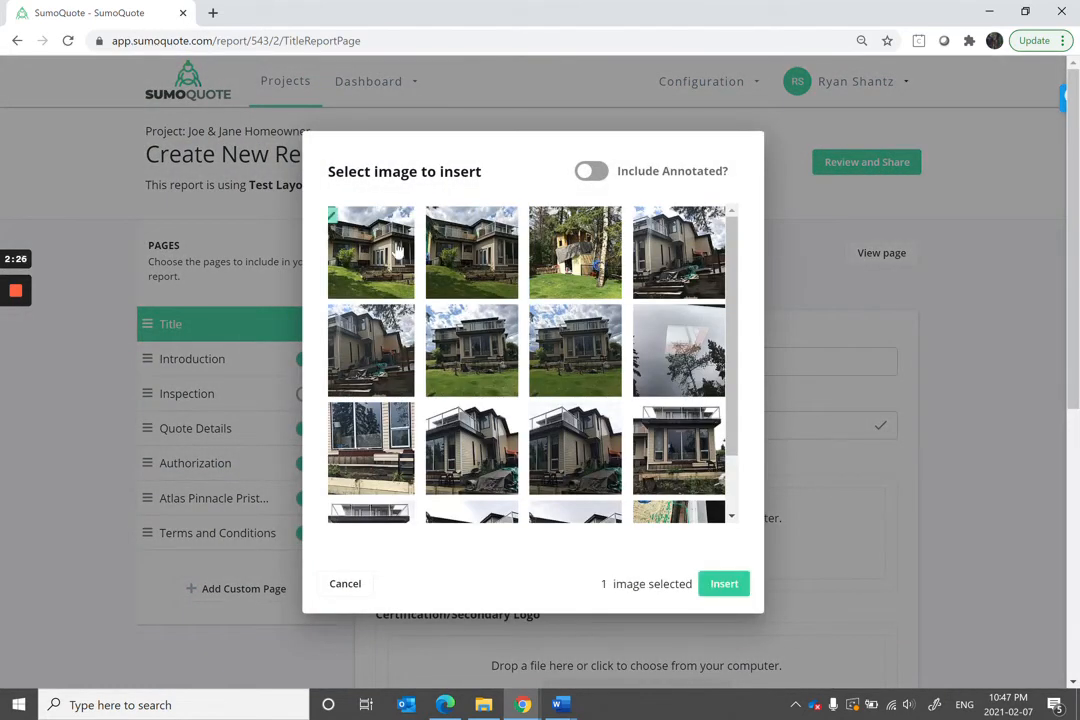
{"action": "left_click", "coordinate": [703, 589]}
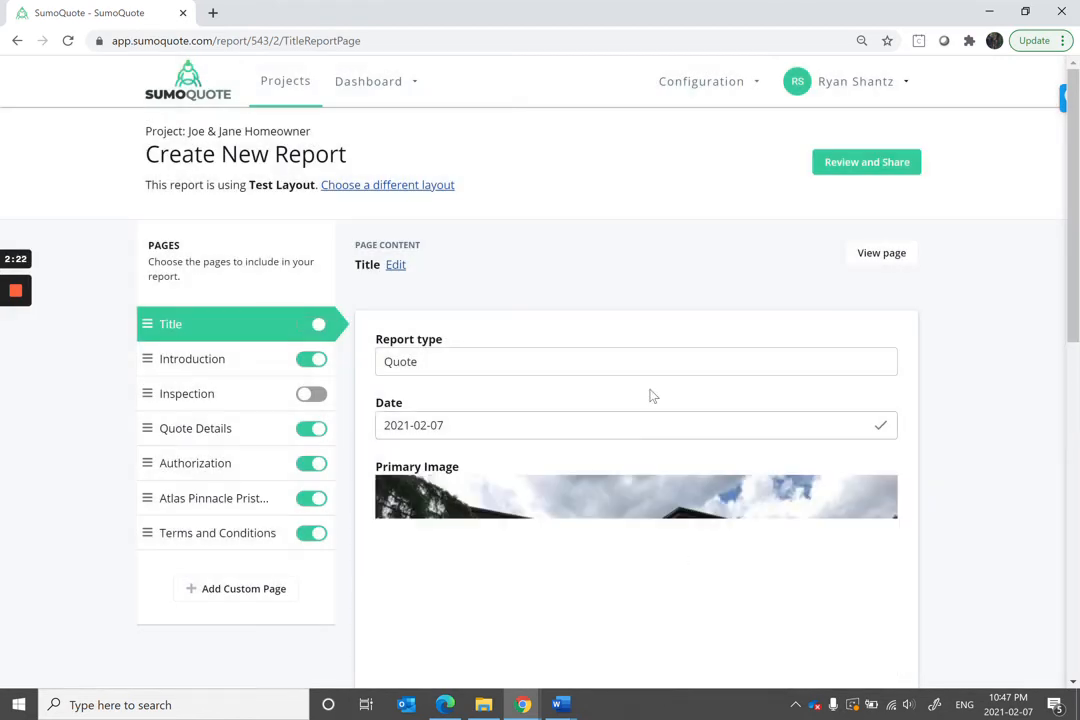
Step: Review the report preview from the title page through the introduction to the roofing quote table, then close it
{"action": "left_click", "coordinate": [843, 170]}
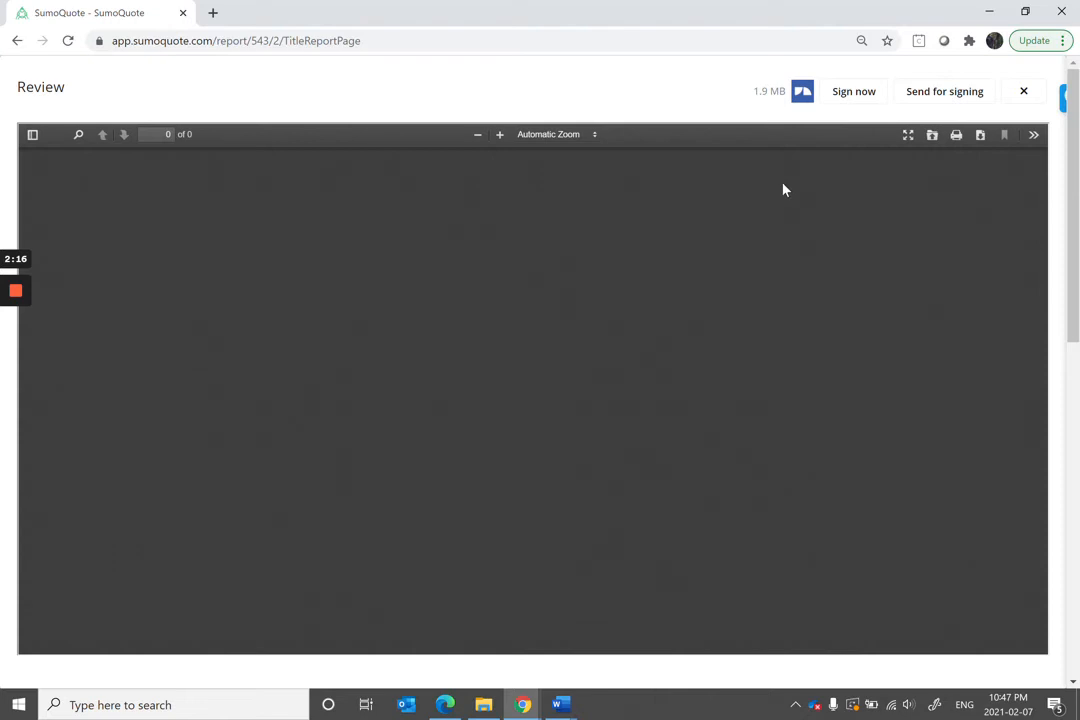
{"action": "scroll", "coordinate": [634, 248], "scroll_direction": "down", "scroll_amount": 3}
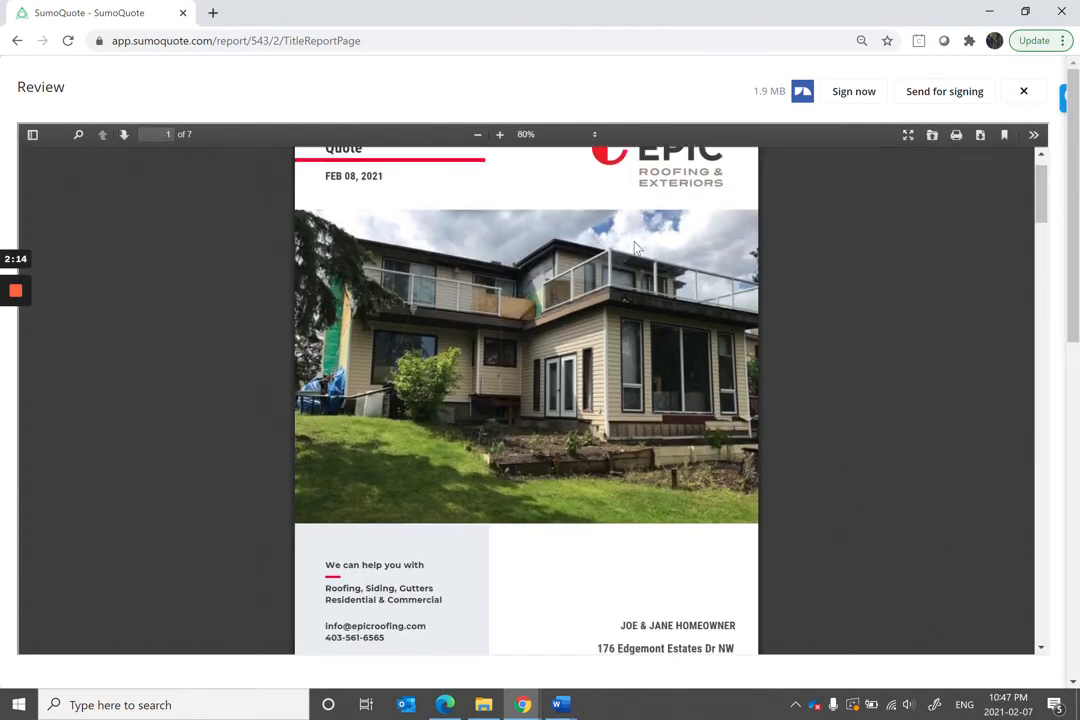
{"action": "scroll", "coordinate": [634, 248], "scroll_direction": "down", "scroll_amount": 4}
{"action": "scroll", "coordinate": [636, 298], "scroll_direction": "down", "scroll_amount": 5}
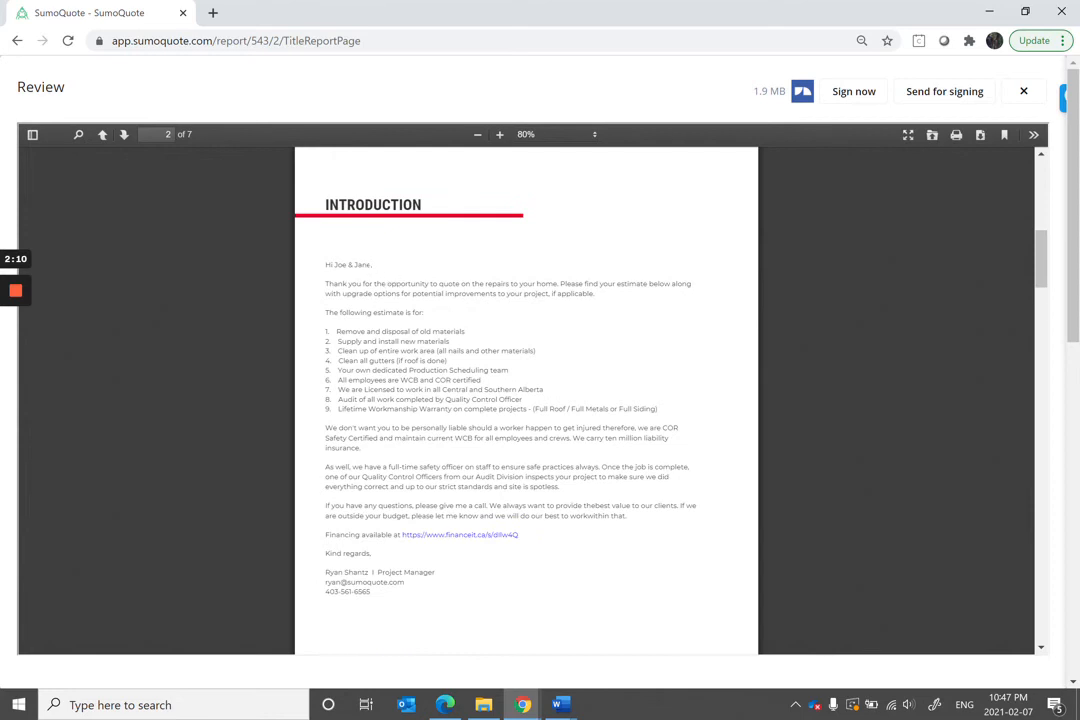
{"action": "scroll", "coordinate": [363, 277], "scroll_direction": "down", "scroll_amount": 10}
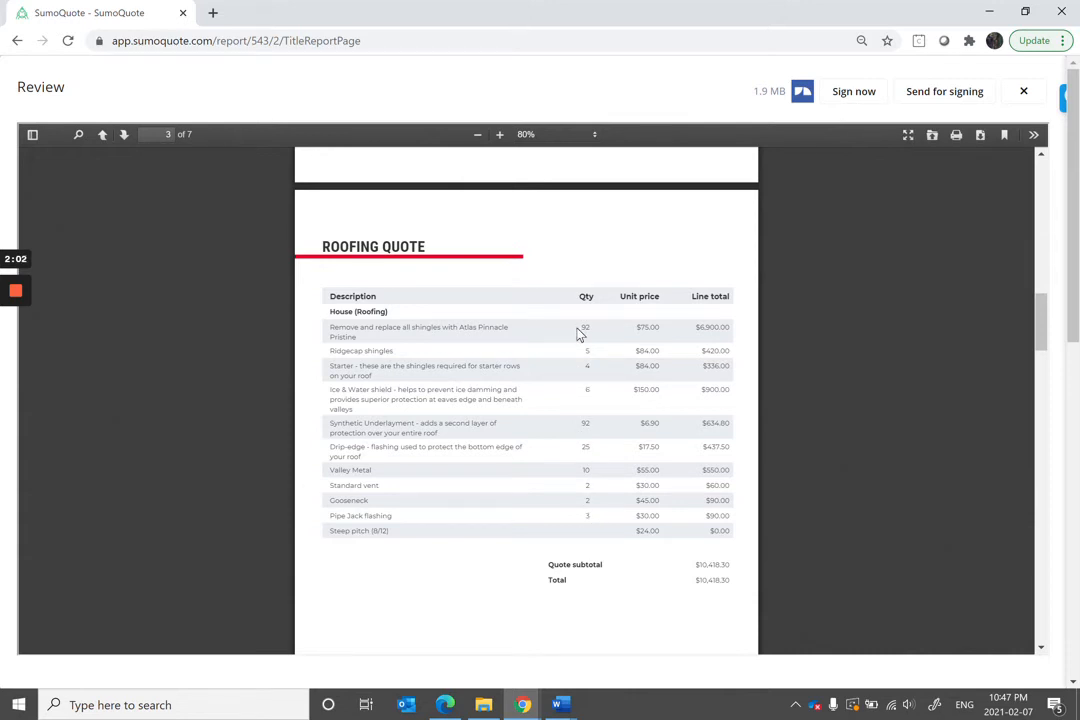
{"action": "left_click", "coordinate": [1023, 91]}
Step: Set the suggested waste percentage of the Atlas Pinnacle Pristine shingle item in Quote Details to 12 and save it
{"action": "left_click", "coordinate": [222, 428]}
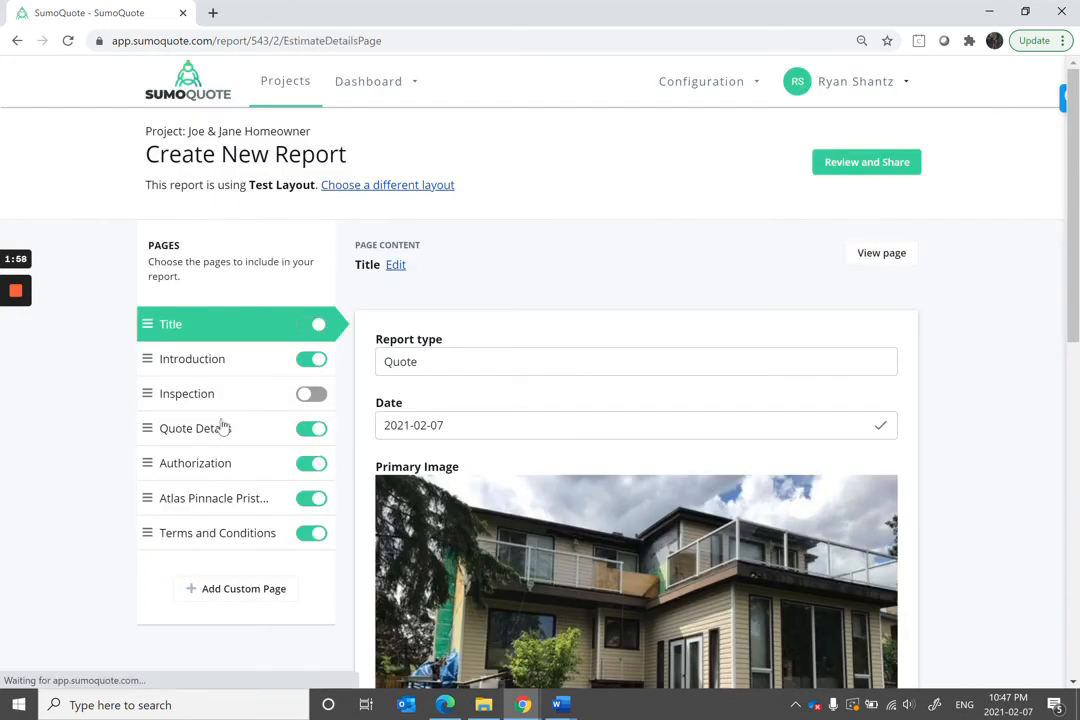
{"action": "scroll", "coordinate": [633, 394], "scroll_direction": "down", "scroll_amount": 3}
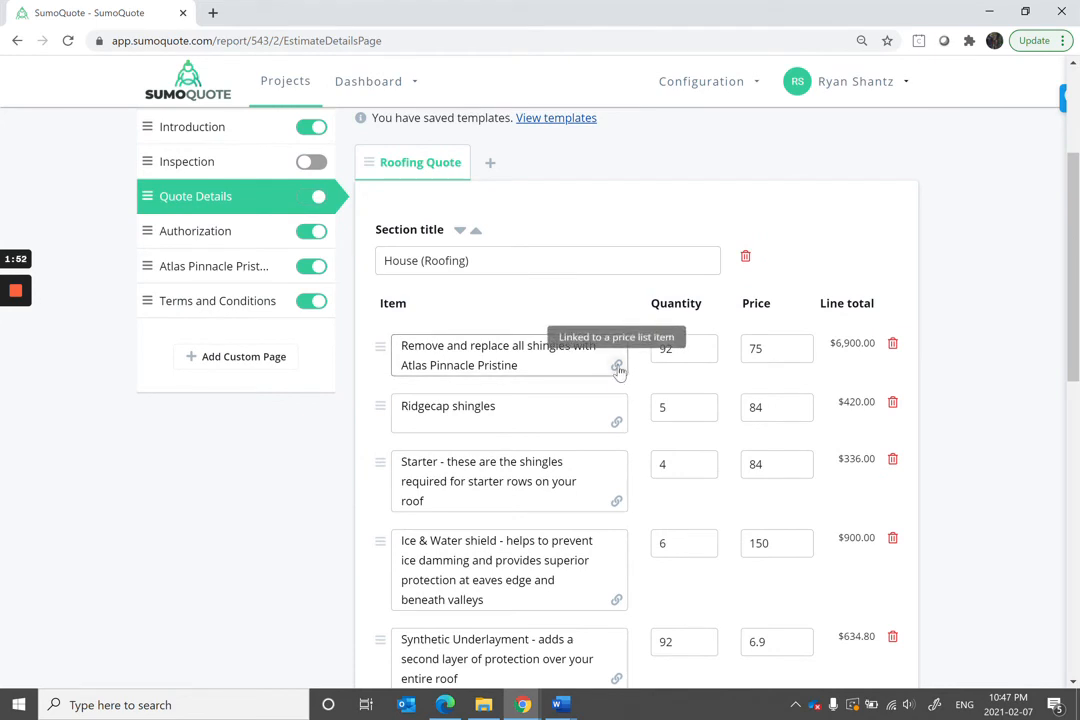
{"action": "left_click", "coordinate": [617, 367]}
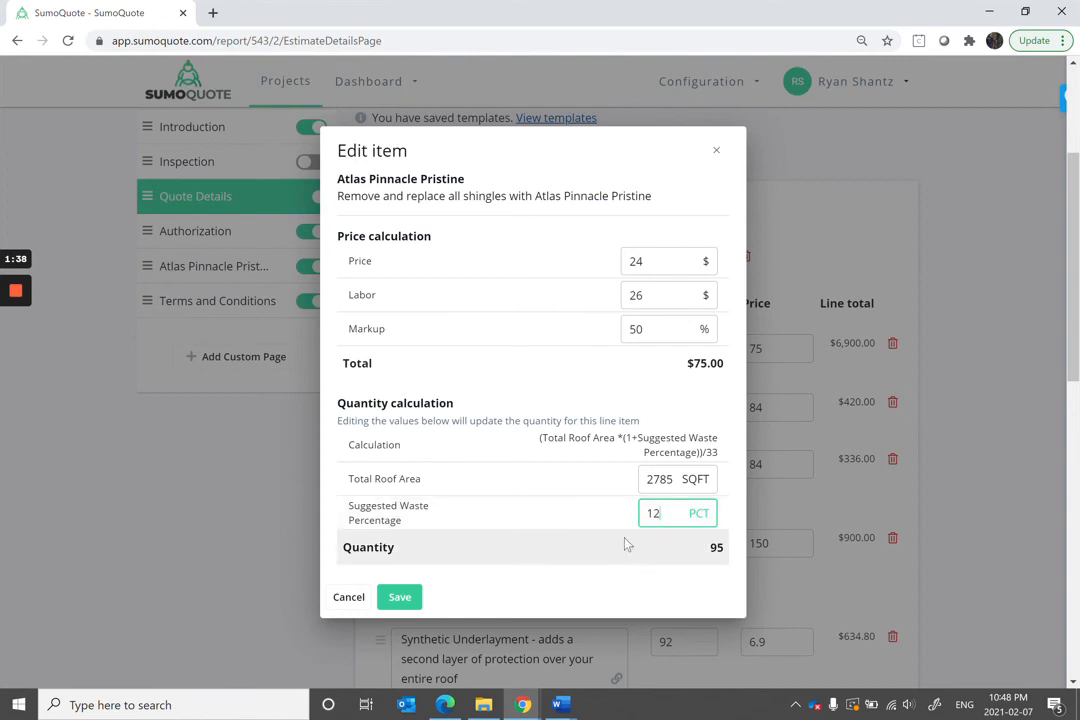
{"action": "left_click", "coordinate": [399, 596]}
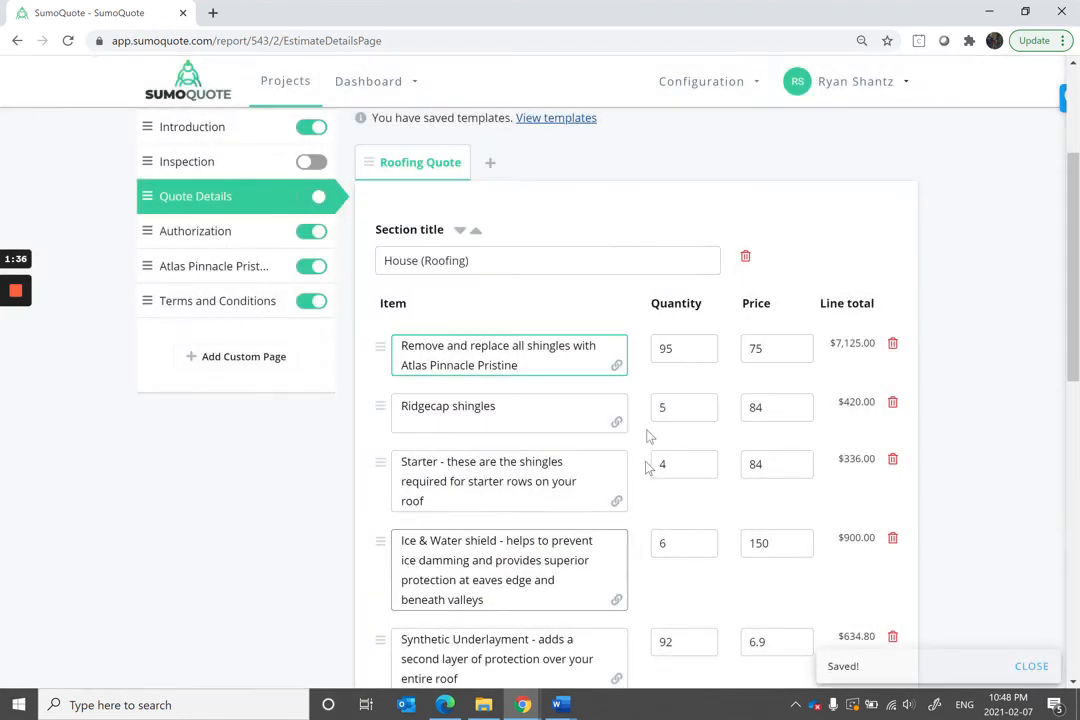
Step: Open the layout selection to choose a different layout for the report
{"action": "scroll", "coordinate": [605, 416], "scroll_direction": "up", "scroll_amount": 4}
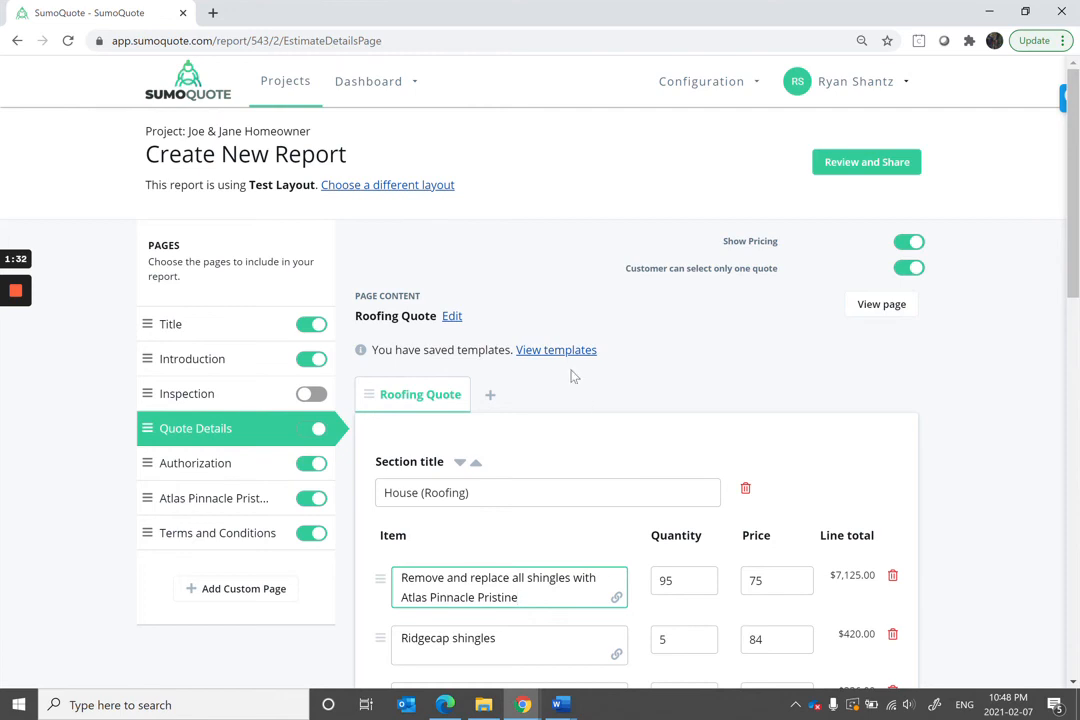
{"action": "left_click", "coordinate": [437, 189]}
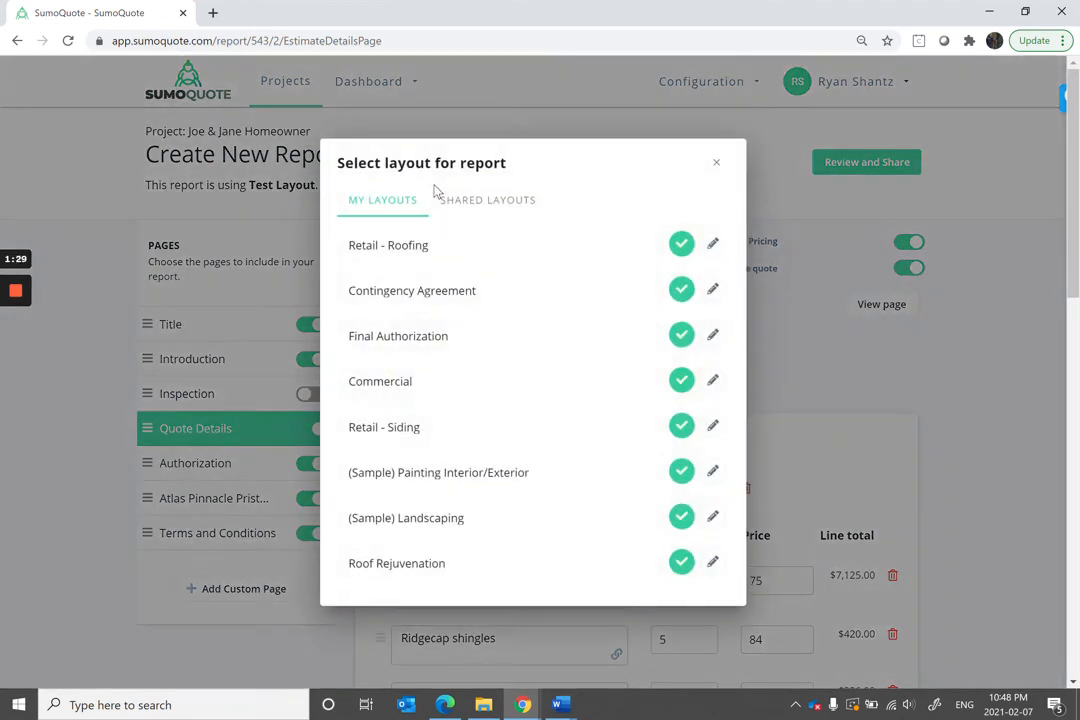